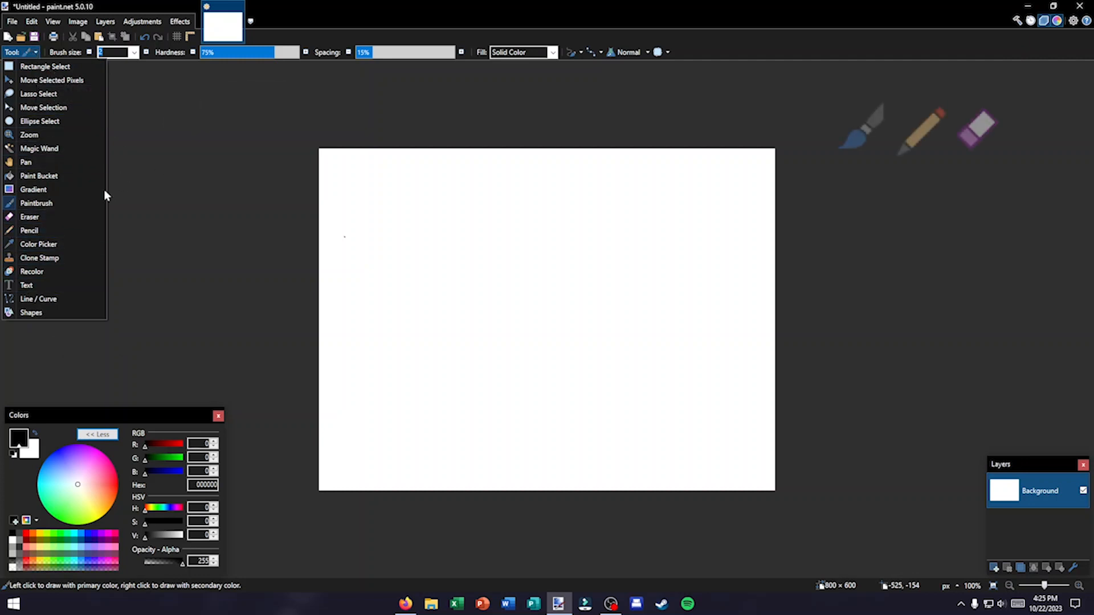
- Paint a wavy stroke and the word "Hi!" below it in black with the Paintbrush
click(58, 205)
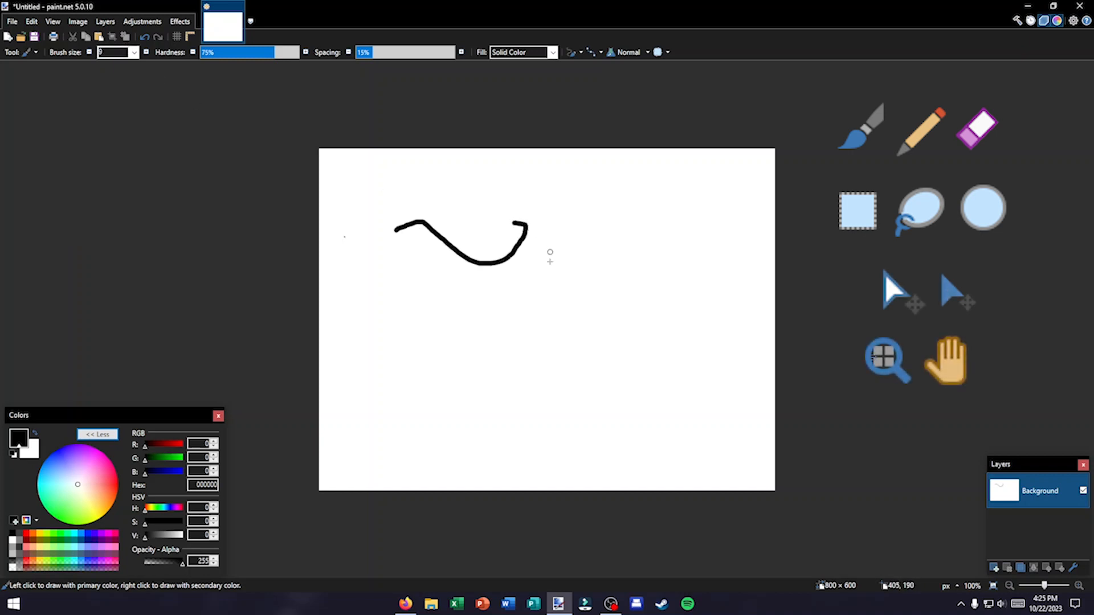
drag(425, 339, 419, 395)
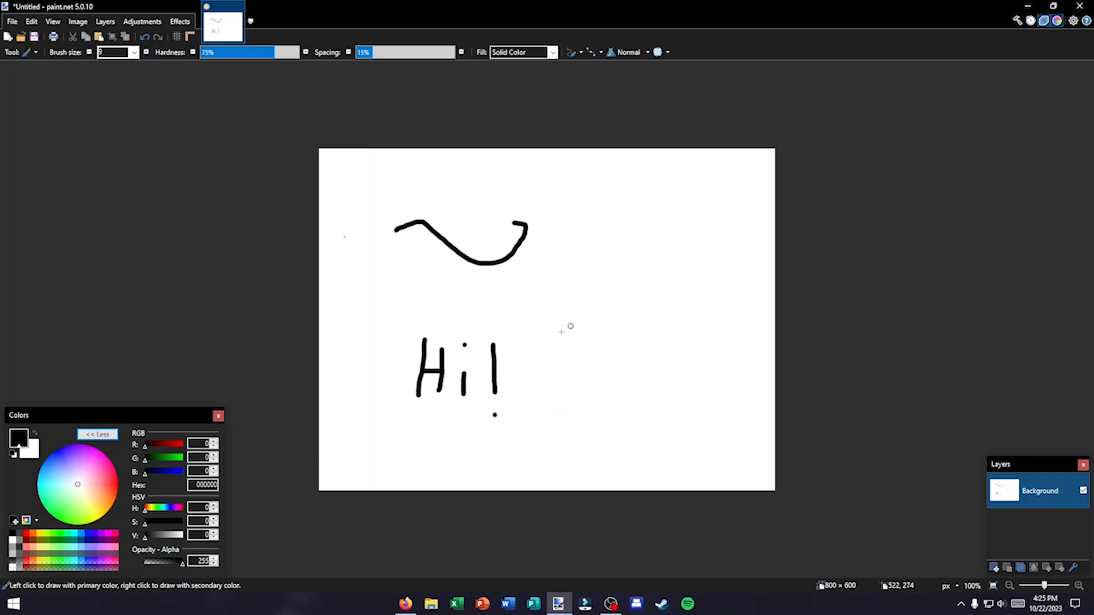
- Write "Paint.net" freehand with the Pencil on the right half of the canvas
click(25, 52)
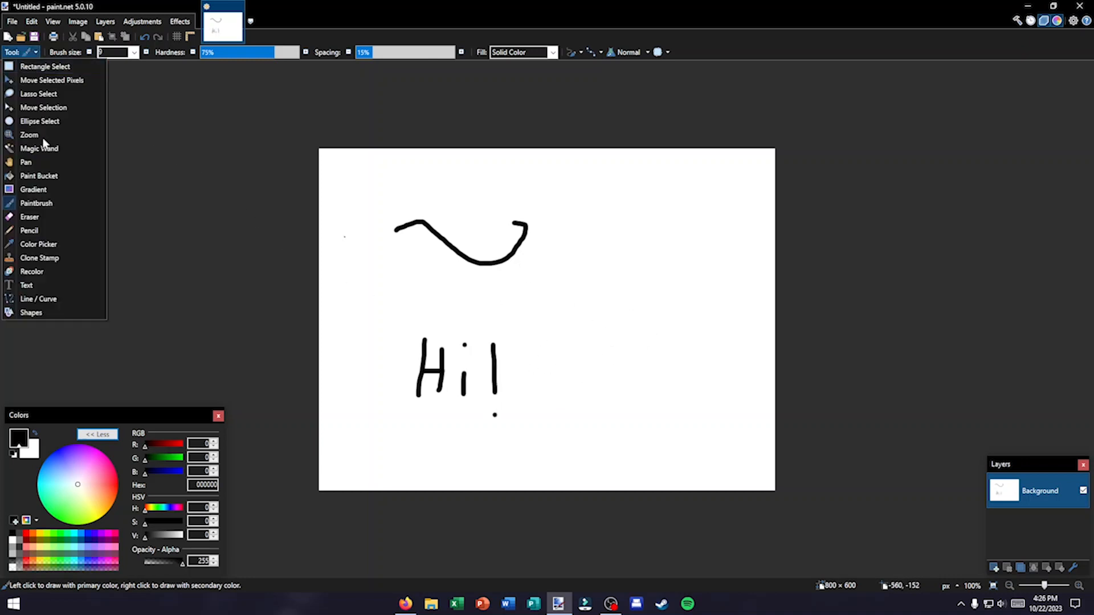
click(49, 224)
mouse_move(572, 269)
mouse_down()
mouse_move(571, 242)
mouse_move(571, 268)
mouse_up()
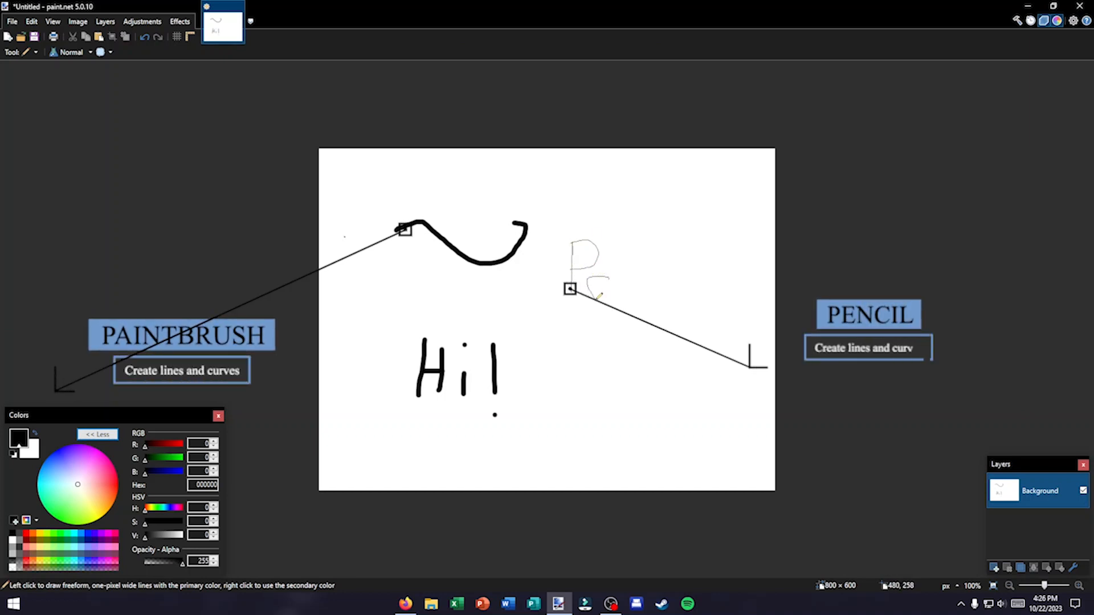
mouse_move(646, 291)
mouse_down()
mouse_move(647, 313)
mouse_move(666, 296)
mouse_move(689, 306)
mouse_move(680, 284)
mouse_move(713, 302)
mouse_up()
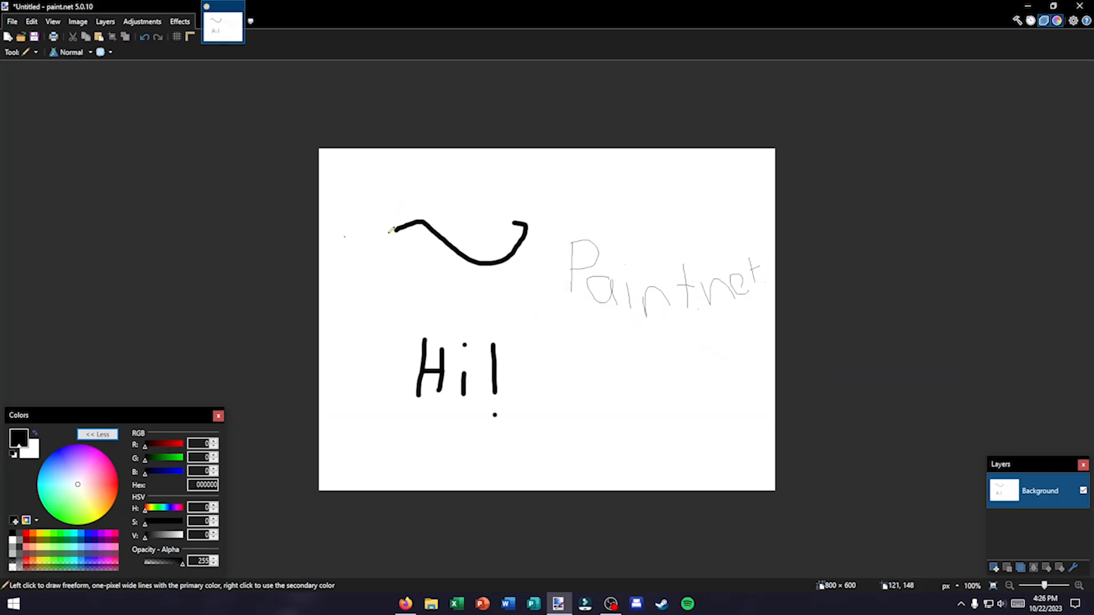
- Select the wavy stroke with a Rectangle Select area about 342 × 193 px
click(28, 52)
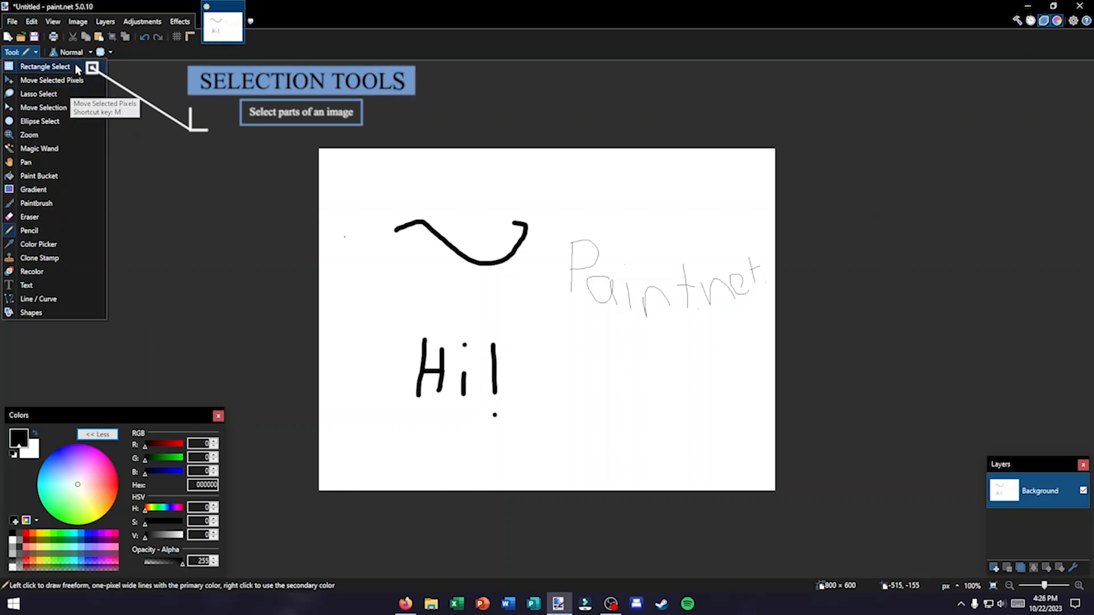
click(46, 66)
mouse_move(360, 188)
mouse_down()
mouse_move(525, 293)
mouse_move(554, 298)
mouse_up()
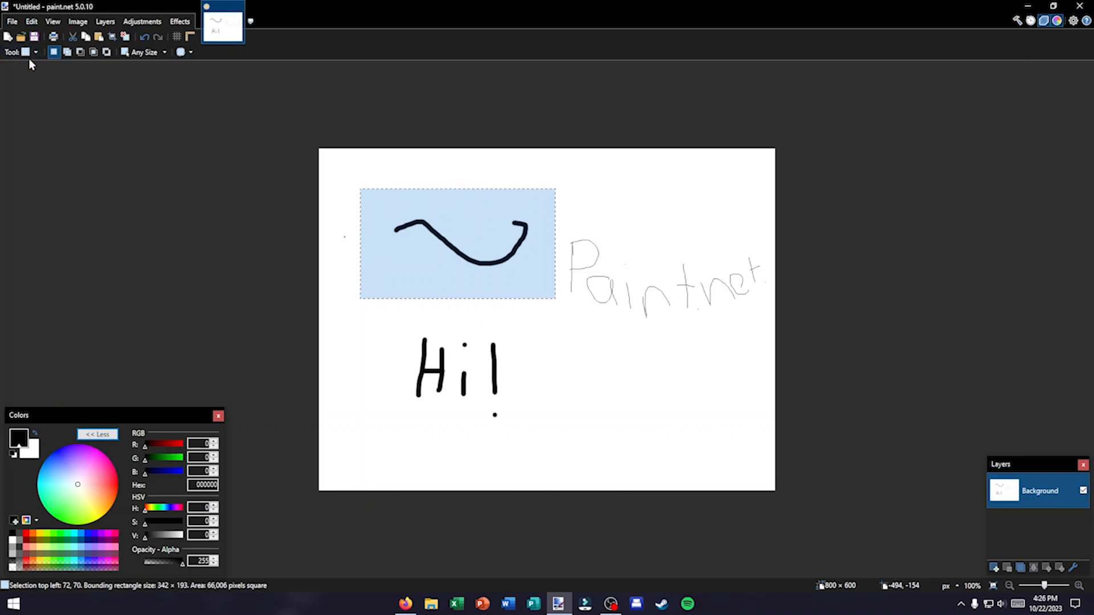
- Try a freeform Lasso Select outline about 382 × 172 px around the wavy stroke, and clear the selection
click(29, 52)
click(46, 108)
mouse_move(453, 200)
mouse_down()
mouse_move(450, 227)
mouse_move(460, 210)
mouse_up()
click(46, 94)
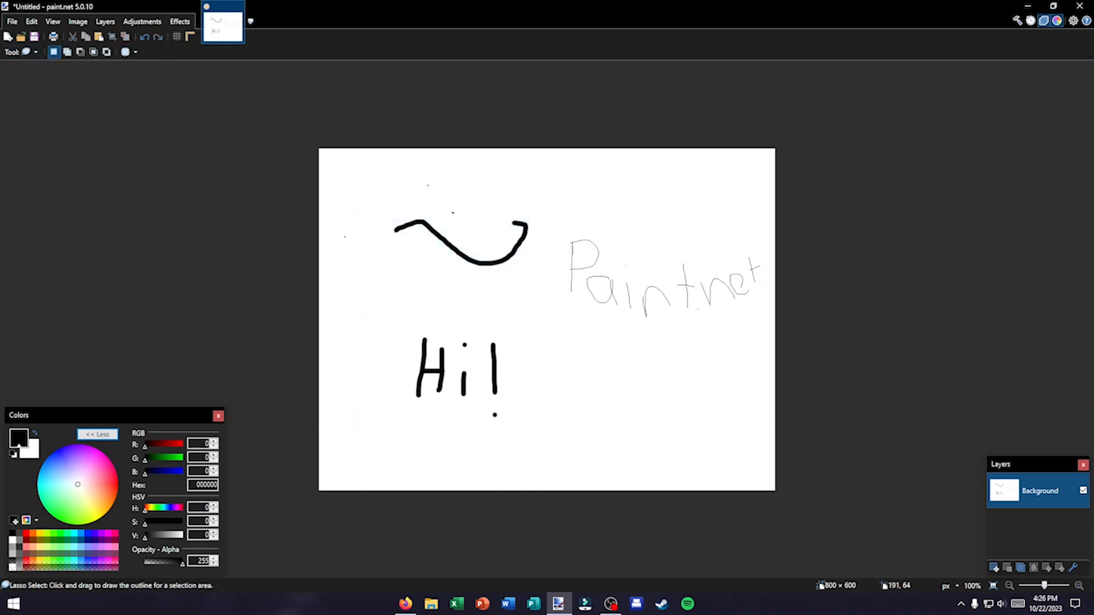
mouse_move(428, 185)
mouse_down()
mouse_move(452, 260)
mouse_move(533, 258)
mouse_move(568, 178)
mouse_move(435, 182)
mouse_up()
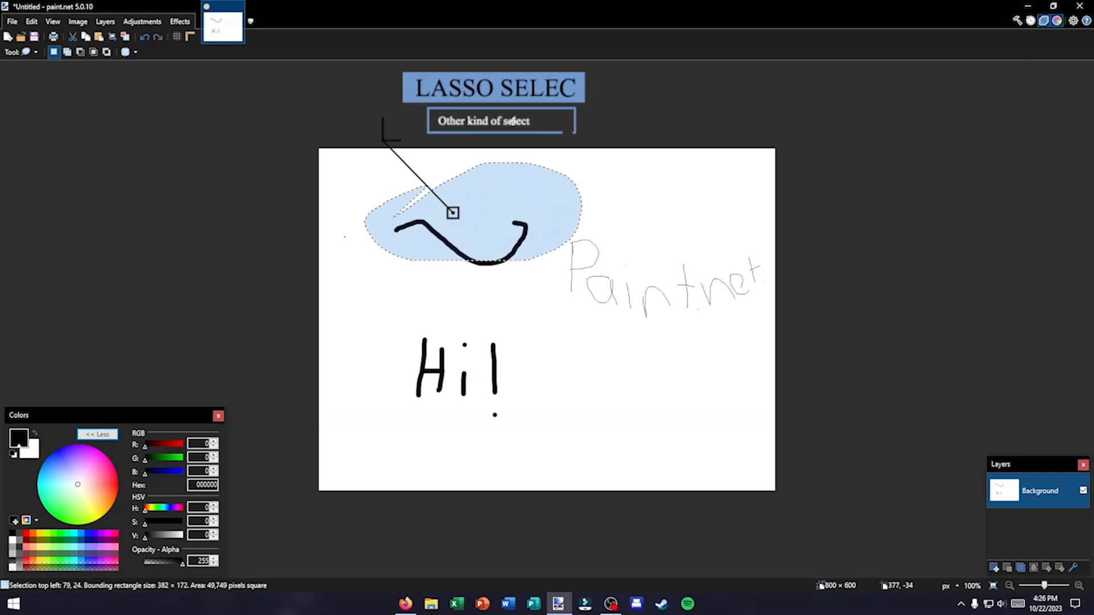
click(404, 103)
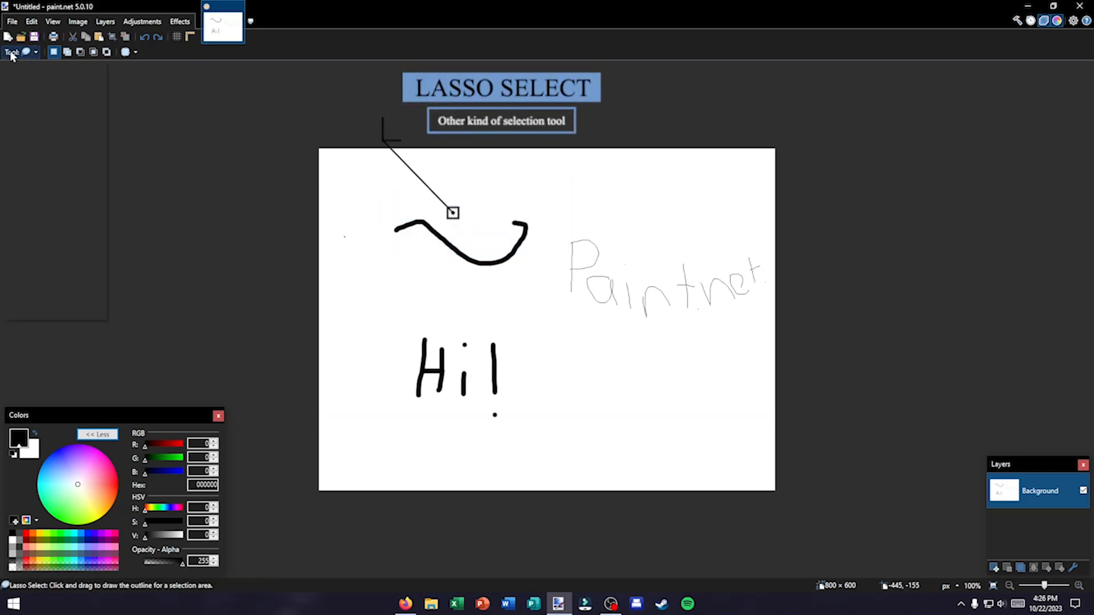
- Select "Hi!" with a rectangle about 292 × 195 px and shift its pixels slightly downward with Move Selected Pixels
click(11, 53)
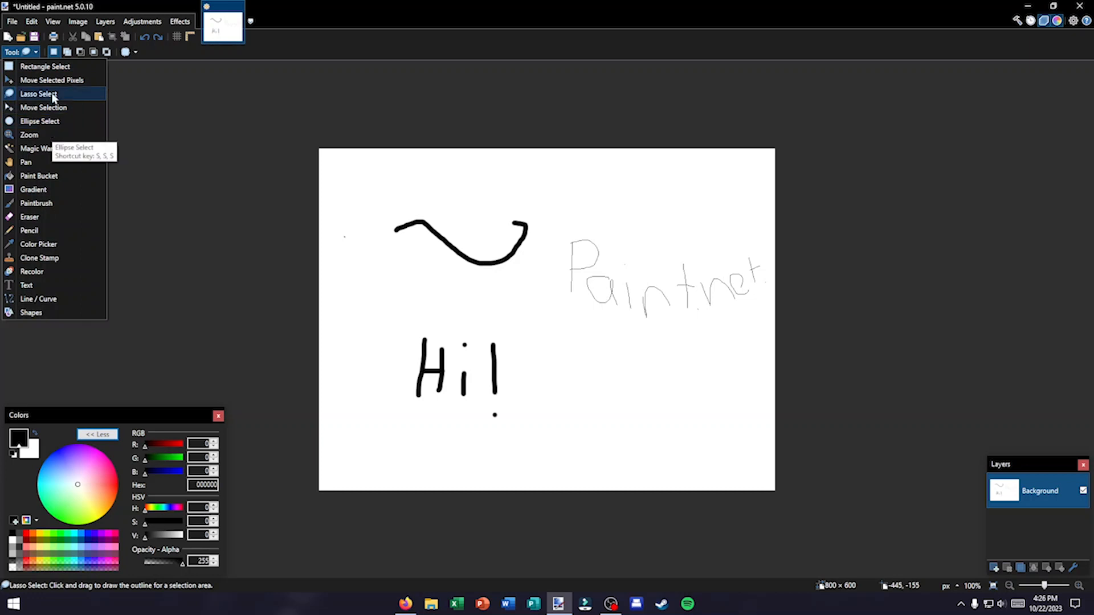
click(48, 66)
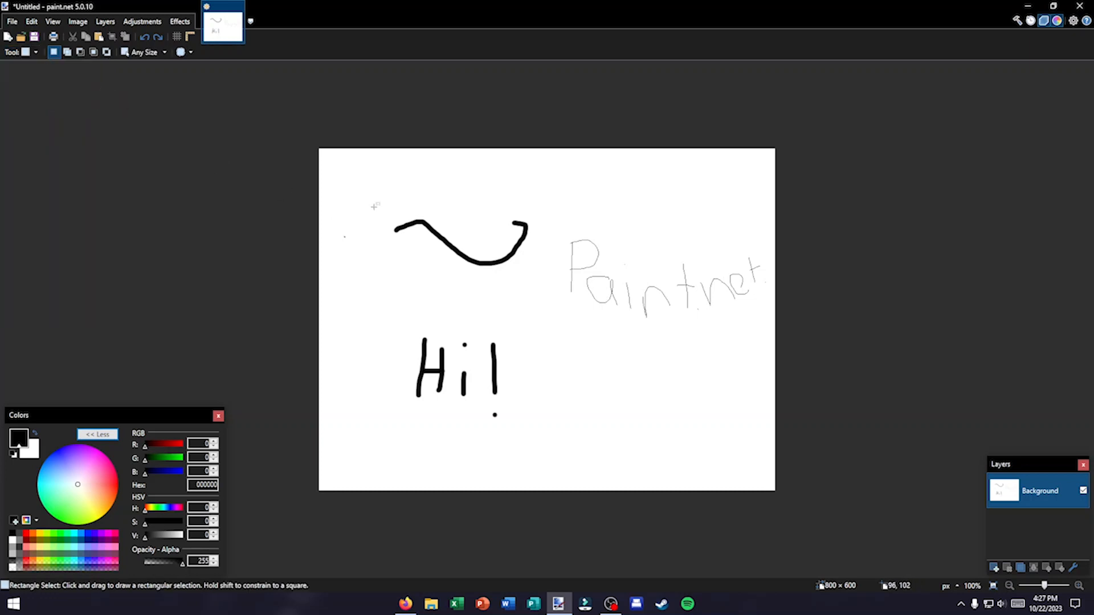
drag(383, 321, 549, 428)
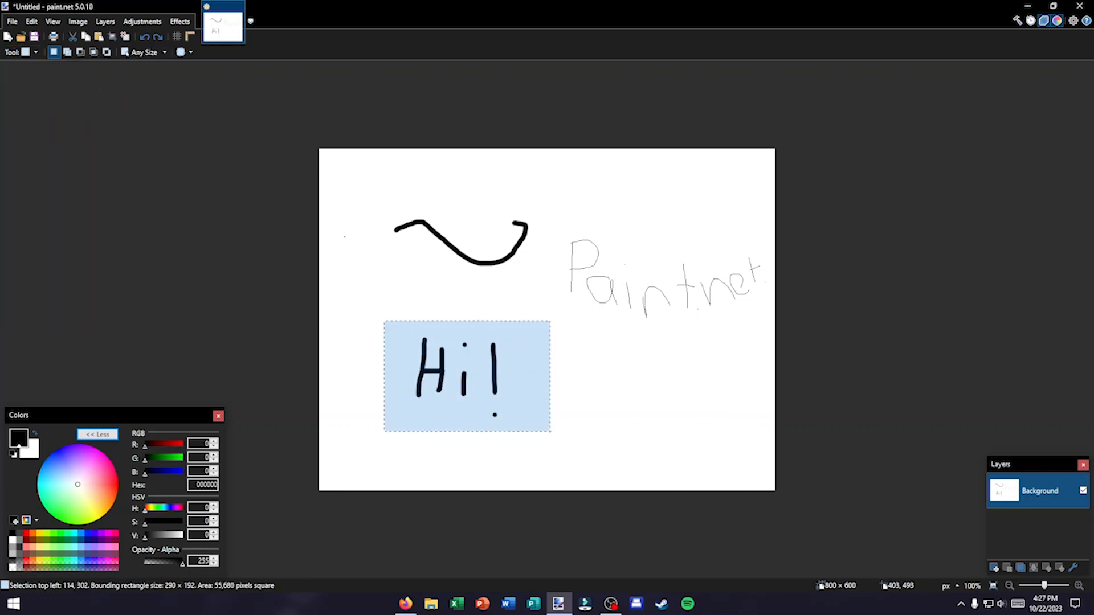
click(31, 55)
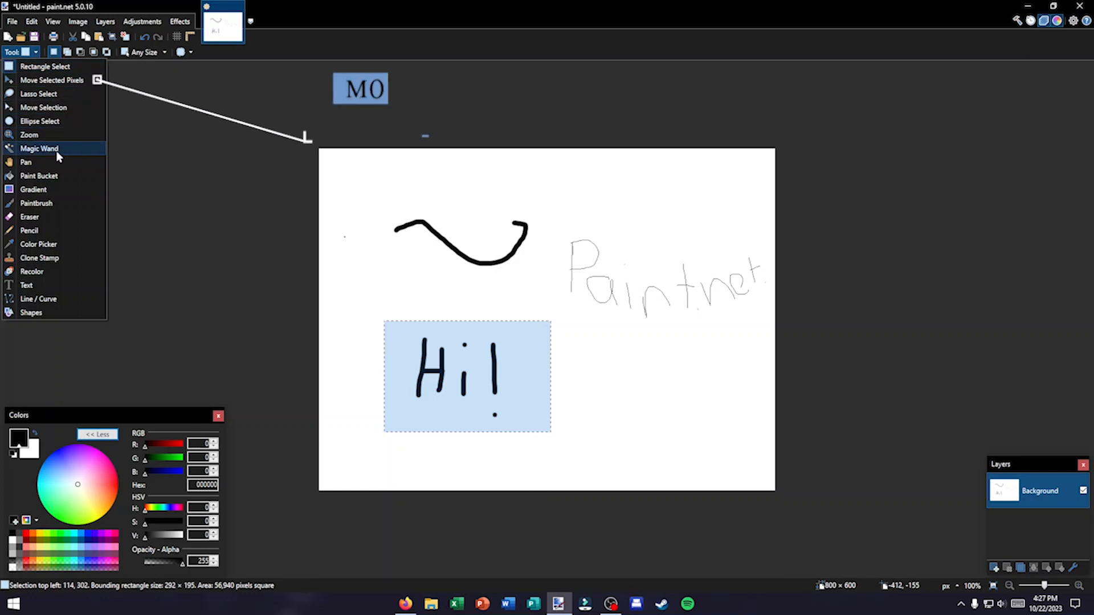
click(43, 80)
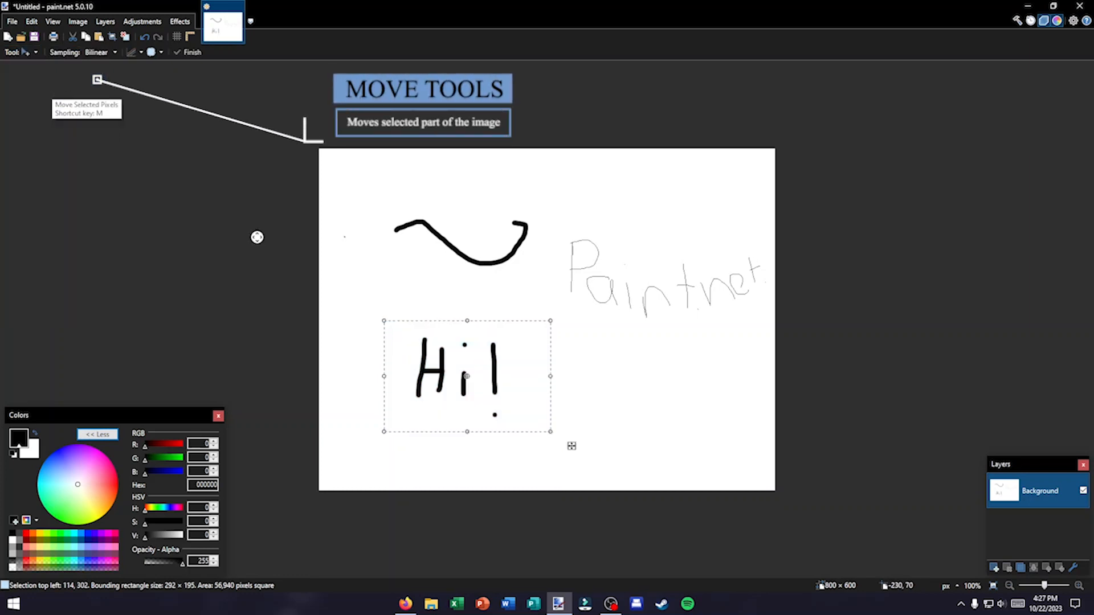
mouse_move(483, 343)
mouse_down()
mouse_move(525, 321)
mouse_move(555, 249)
mouse_move(637, 254)
mouse_move(468, 319)
mouse_move(541, 245)
mouse_move(481, 336)
mouse_move(476, 394)
mouse_up()
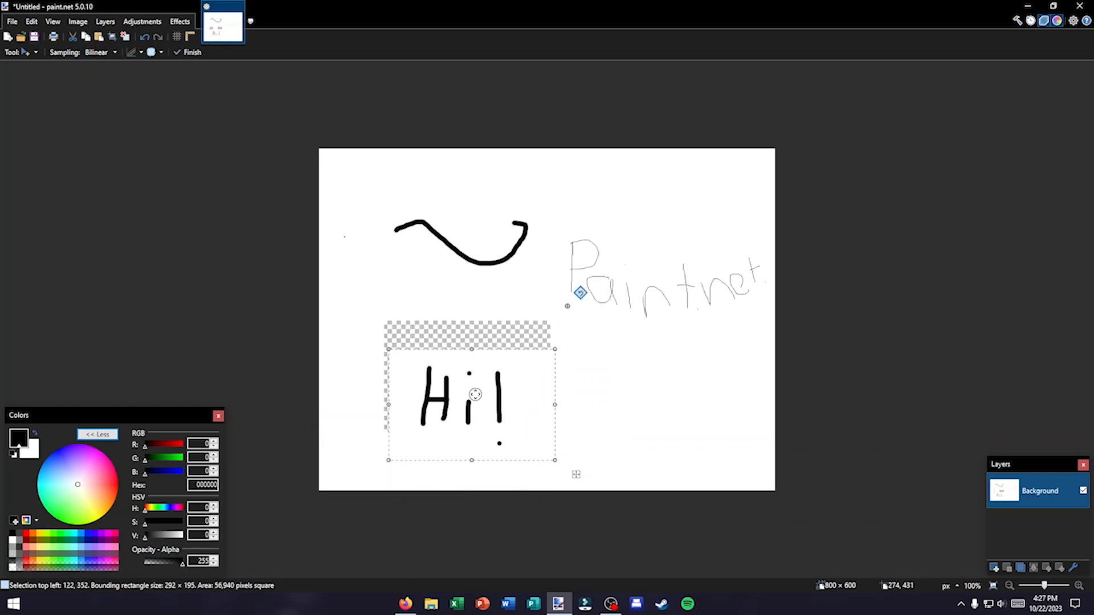
- Undo the move of the "Hi!" pixels and the preceding selections
key(ctrl+z)
key(ctrl+z)
key(ctrl+z)
key(ctrl+z)
key(ctrl+z)
key(ctrl+z)
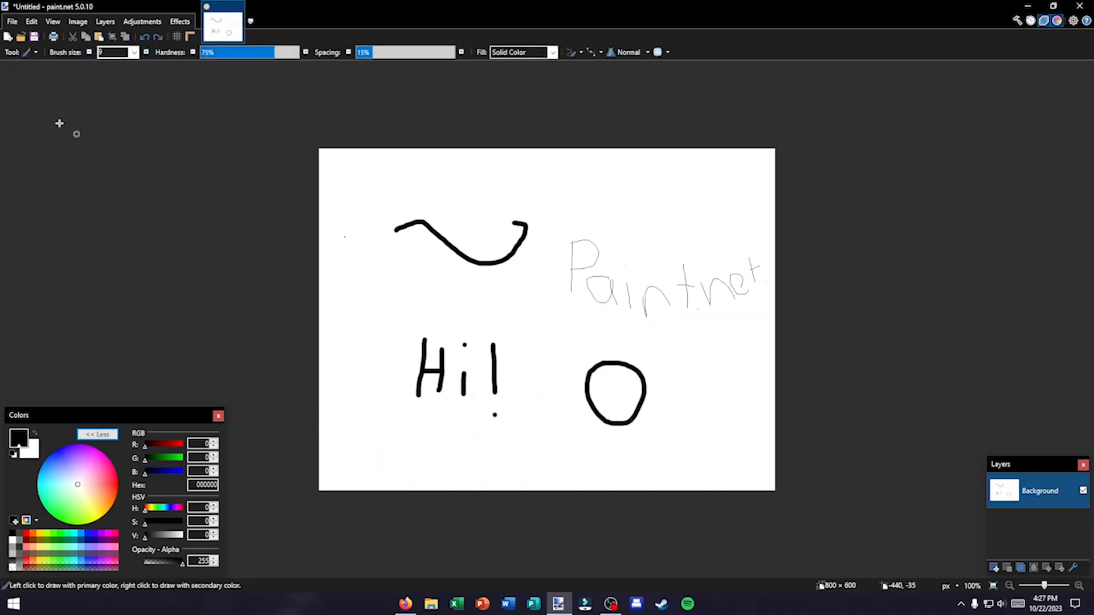
- Fill the hand-drawn circle and the closed loop of the letter P with purple BD30FF using the Paint Bucket
click(24, 52)
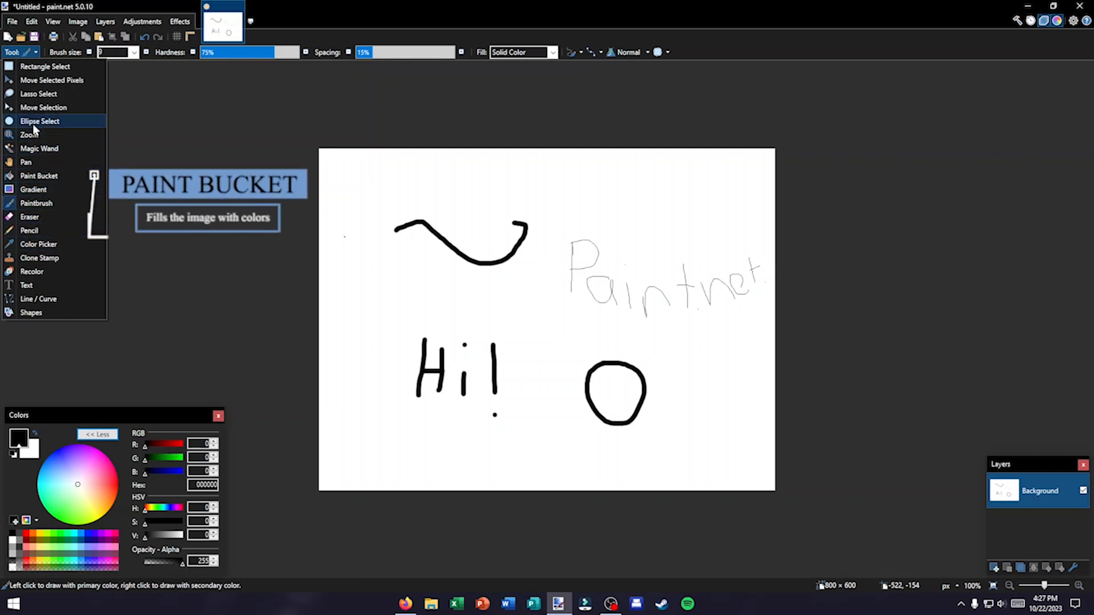
click(35, 176)
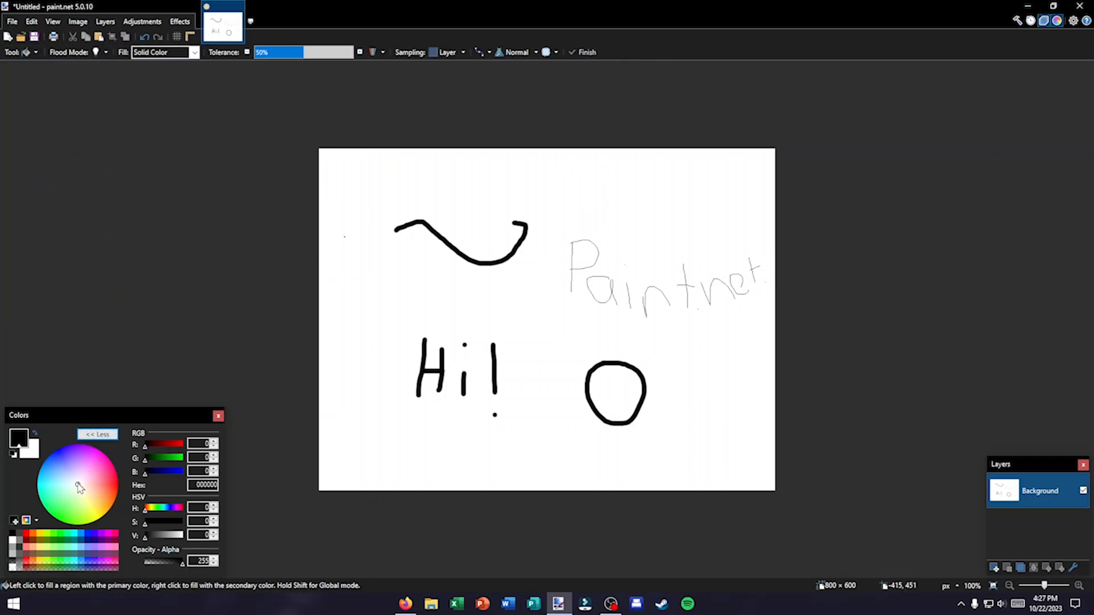
click(84, 451)
click(628, 399)
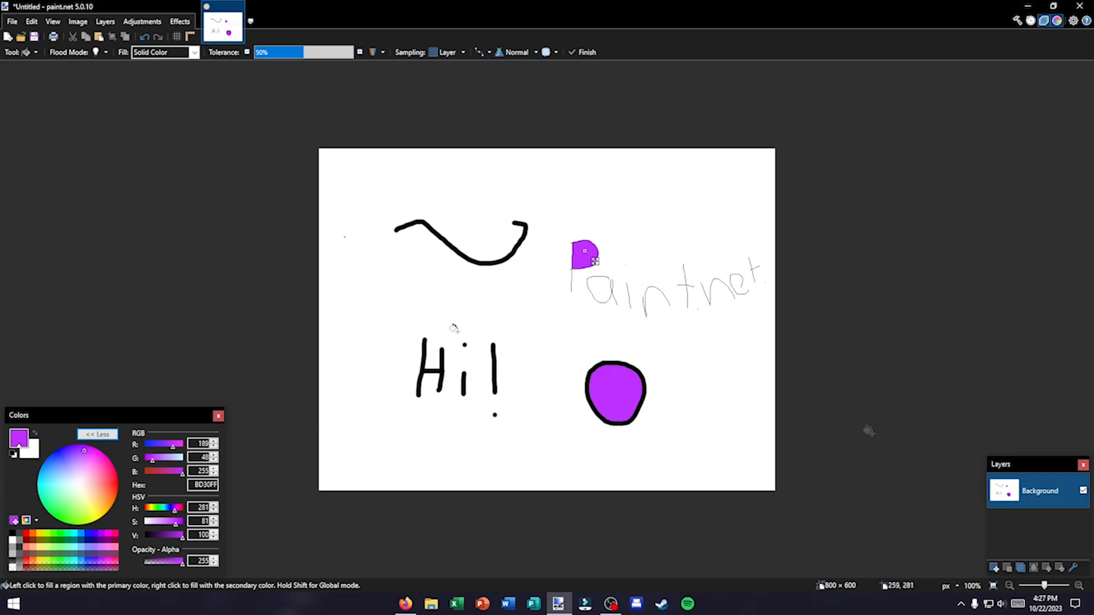
- Move the Layers window over the canvas, enlarge it, and add two new layers above Background
drag(1042, 459, 572, 202)
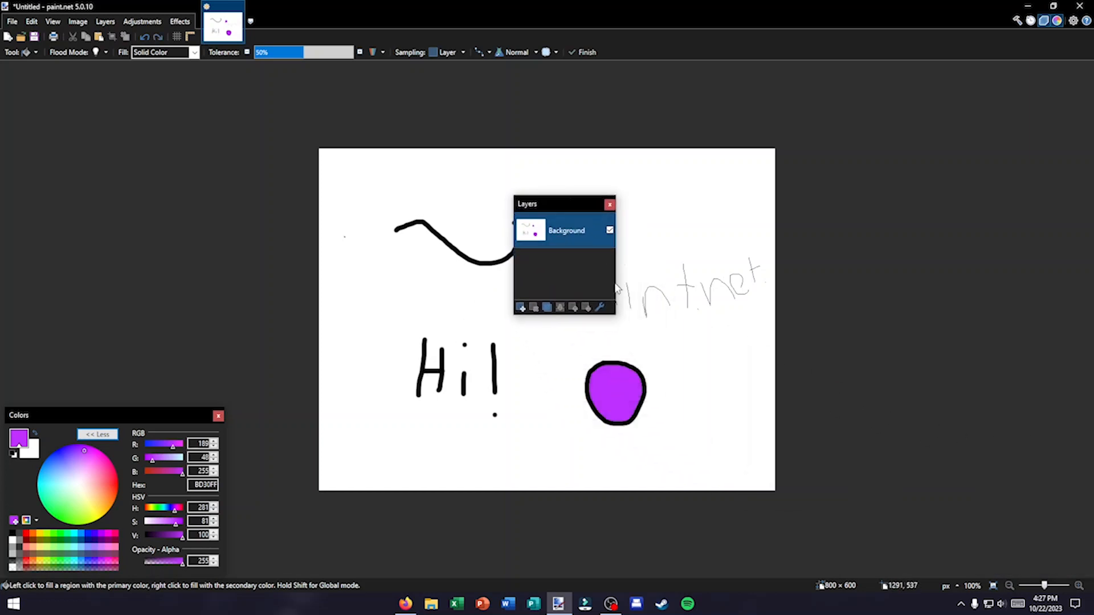
drag(615, 314, 757, 386)
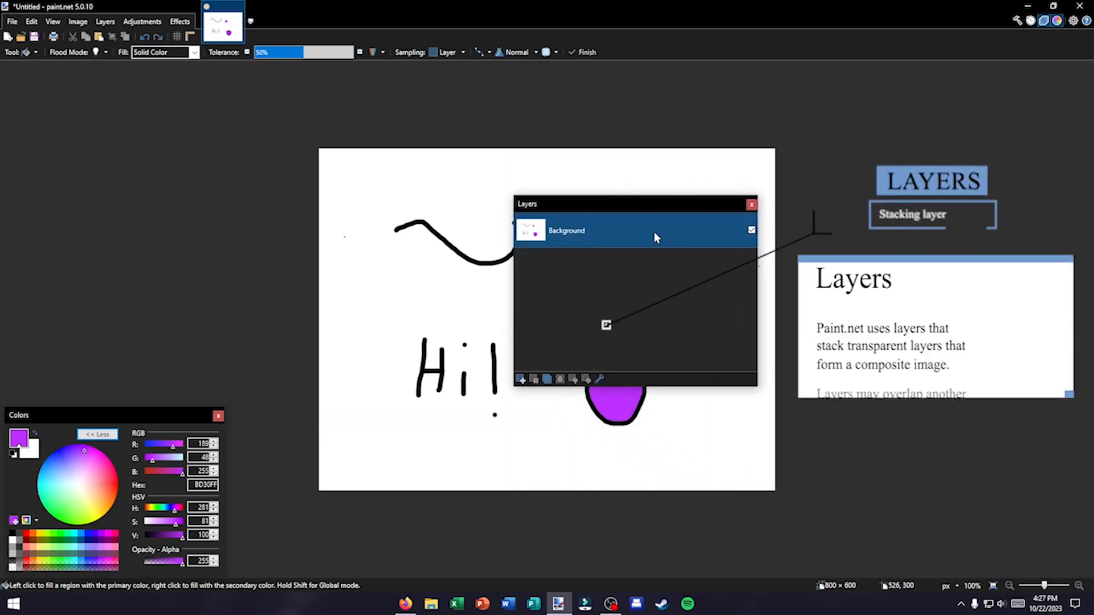
drag(648, 214, 590, 201)
click(462, 366)
click(463, 366)
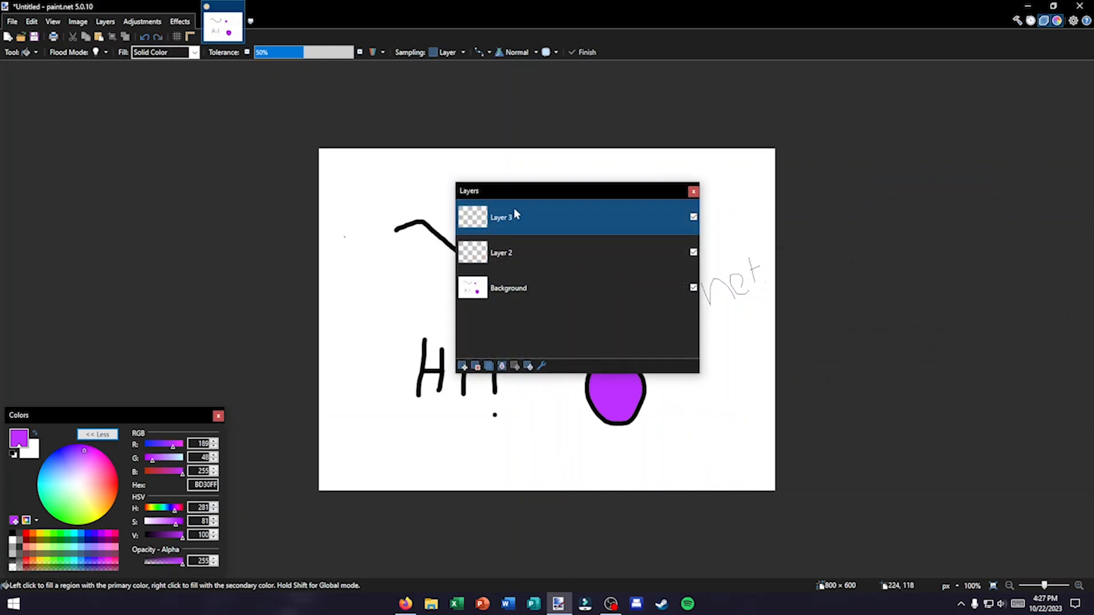
- Reorder the layers so Background sits between Layer 3 and Layer 2, and delete the Background layer
drag(537, 190, 739, 165)
drag(712, 263, 794, 186)
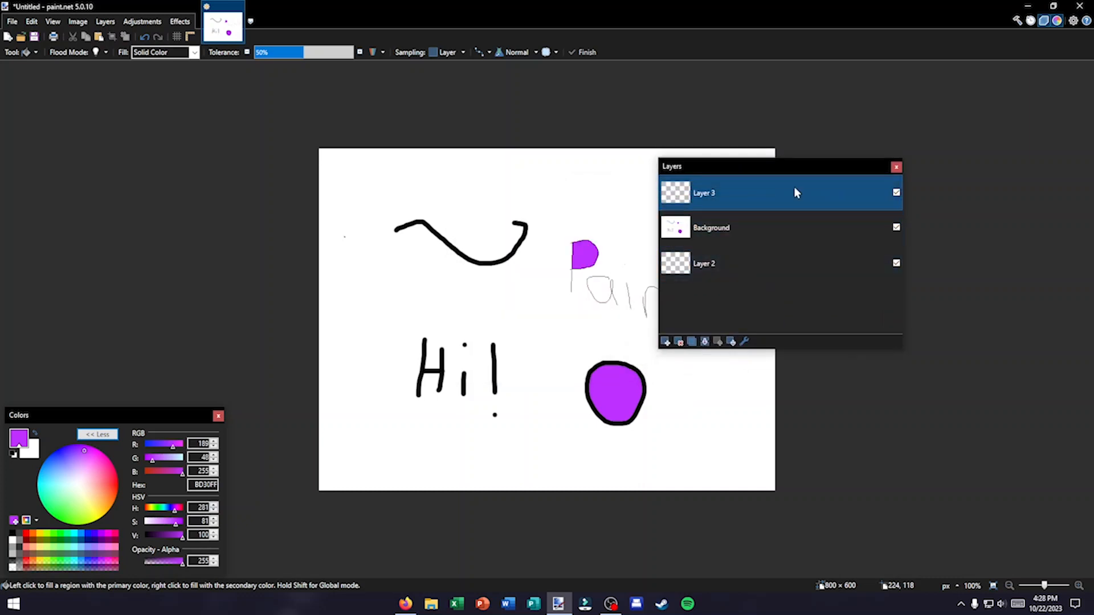
click(20, 52)
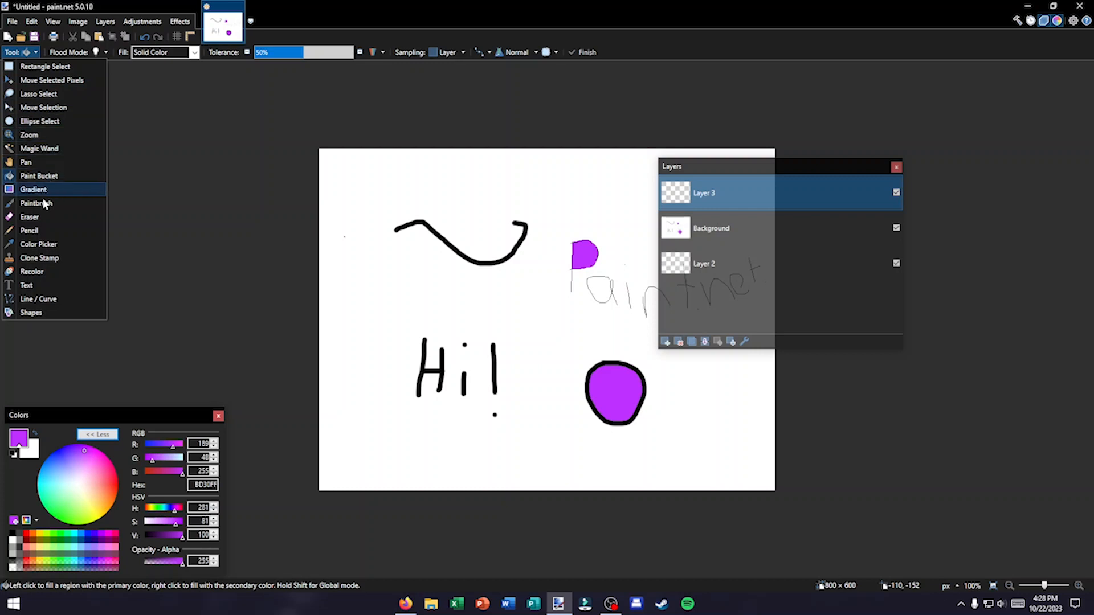
click(730, 228)
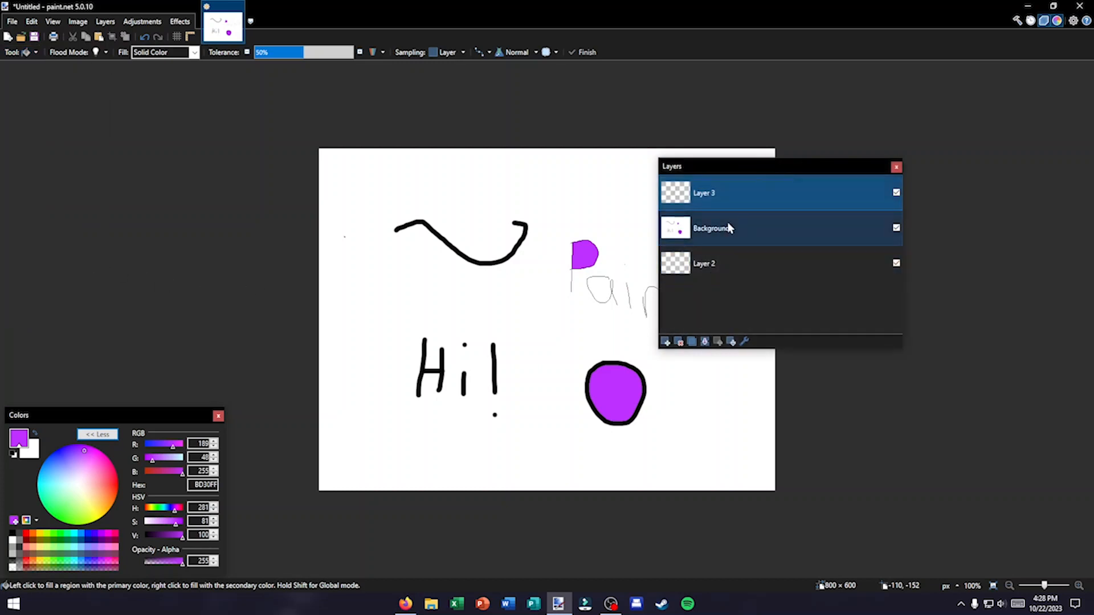
click(679, 342)
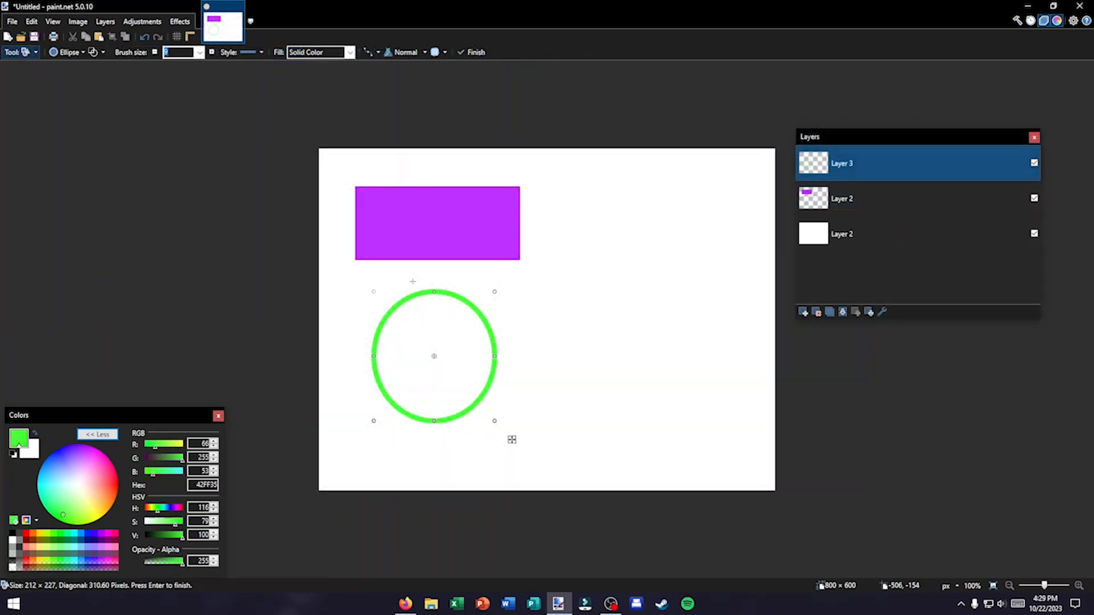
- Replace the green circle with an ellipse about 222 × 191 px overlapping the purple rectangle, and fill it with green 42FF35
key(ctrl+z)
drag(364, 174, 491, 283)
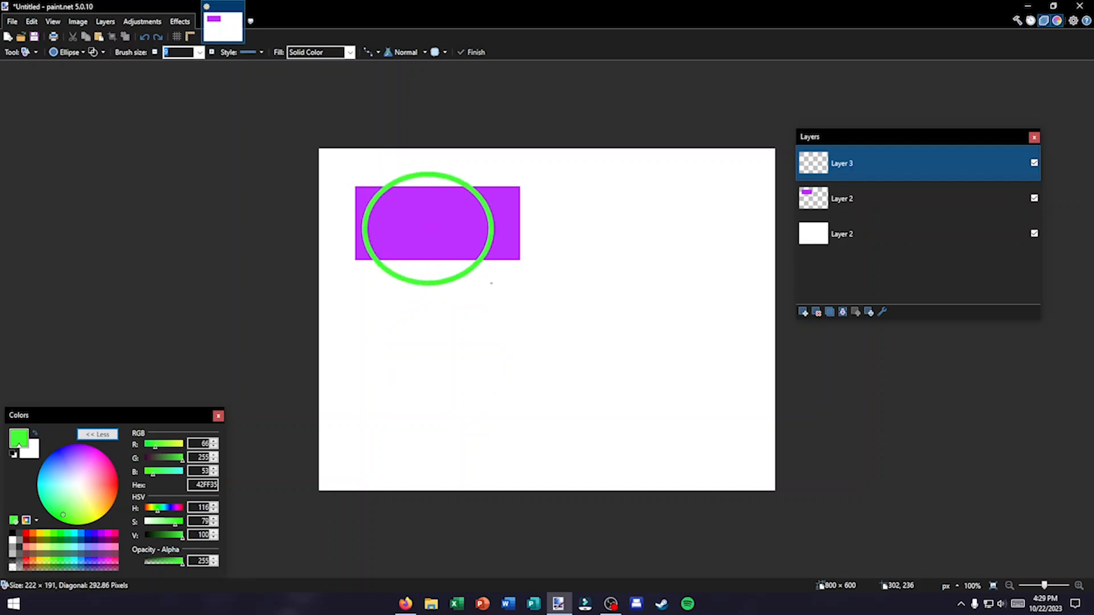
click(25, 54)
click(52, 177)
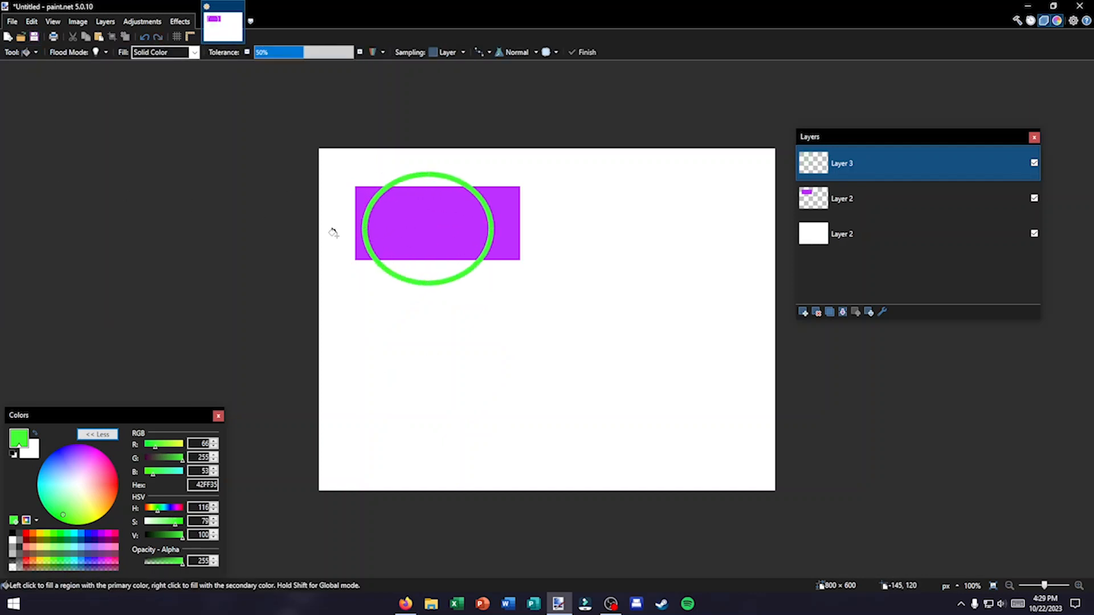
click(437, 222)
- Move the purple rectangle's layer above the green ellipse's Layer 3, and select the white bottom layer
drag(886, 204, 892, 166)
mouse_move(897, 225)
mouse_down()
mouse_move(897, 158)
mouse_move(904, 242)
mouse_up()
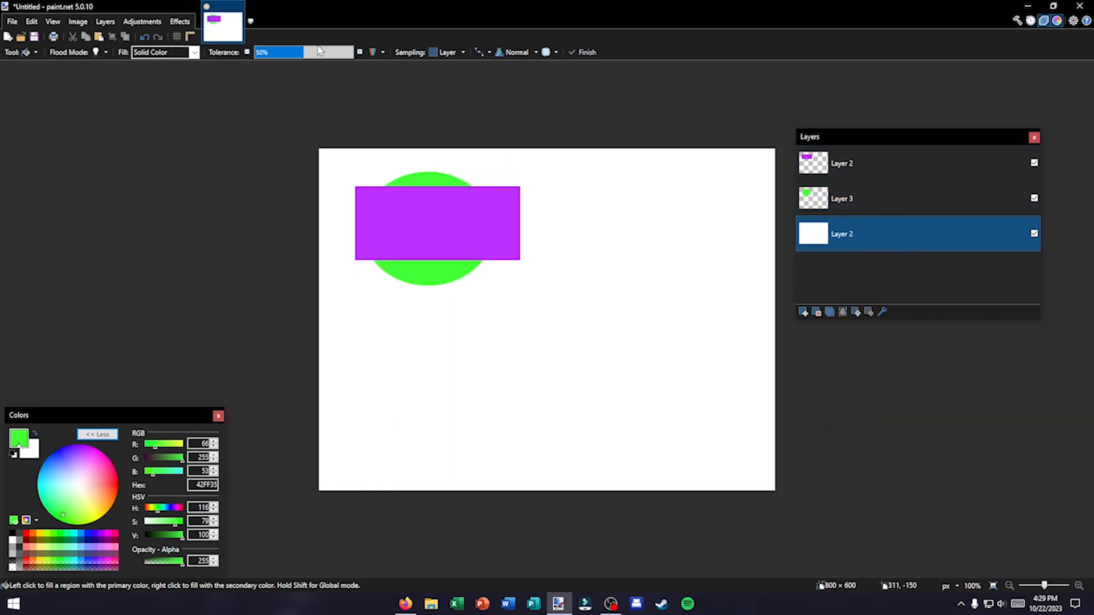
- View the white bottom layer's name, opacity and blend mode in Layer Properties, and close the dialog without changes
click(112, 22)
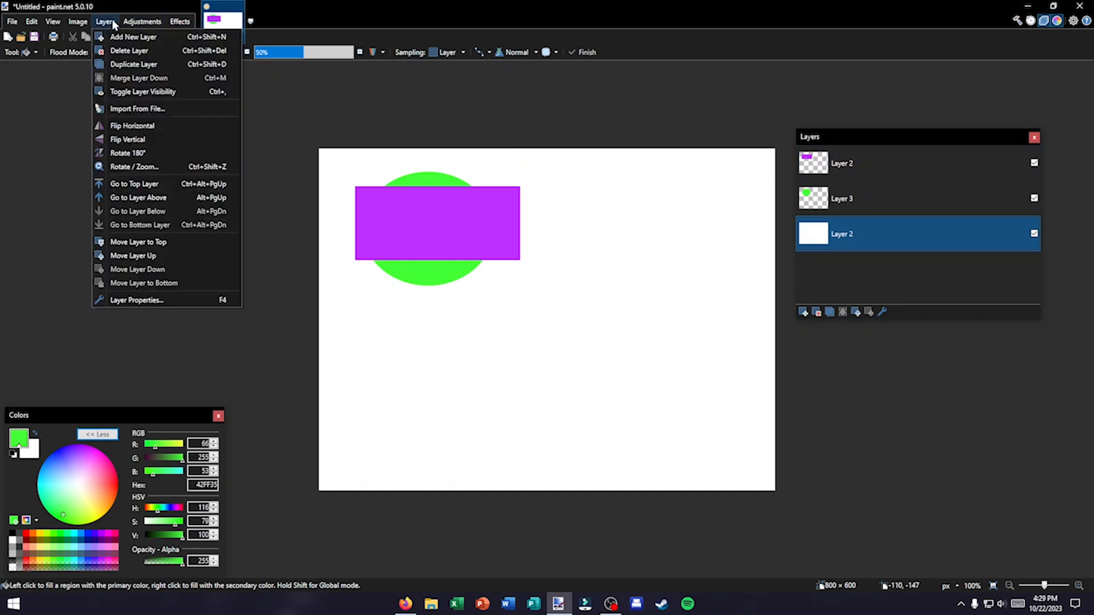
click(184, 300)
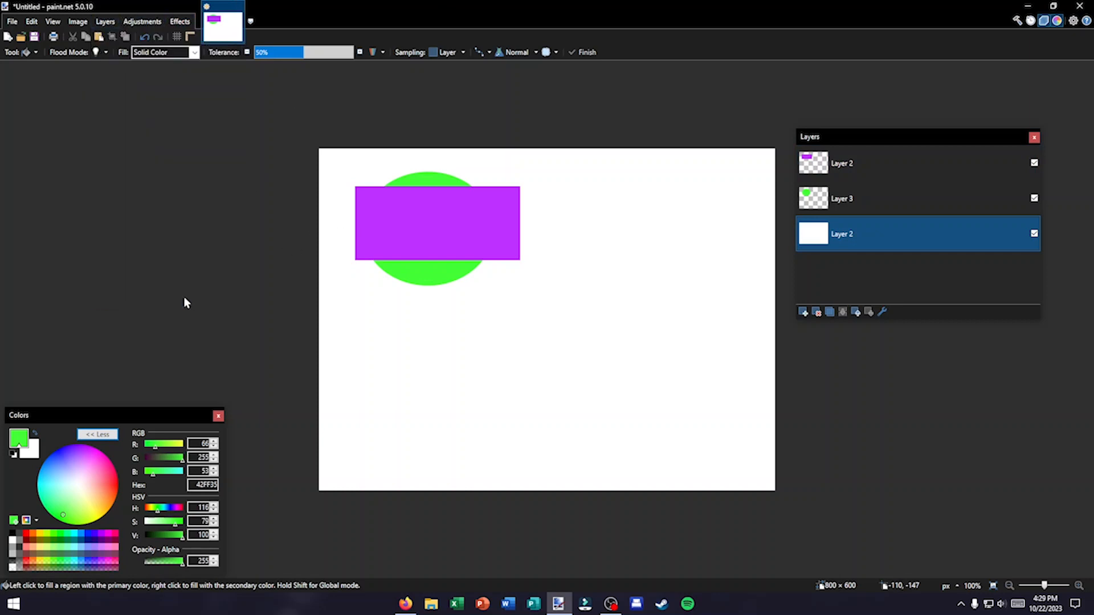
drag(563, 238, 652, 148)
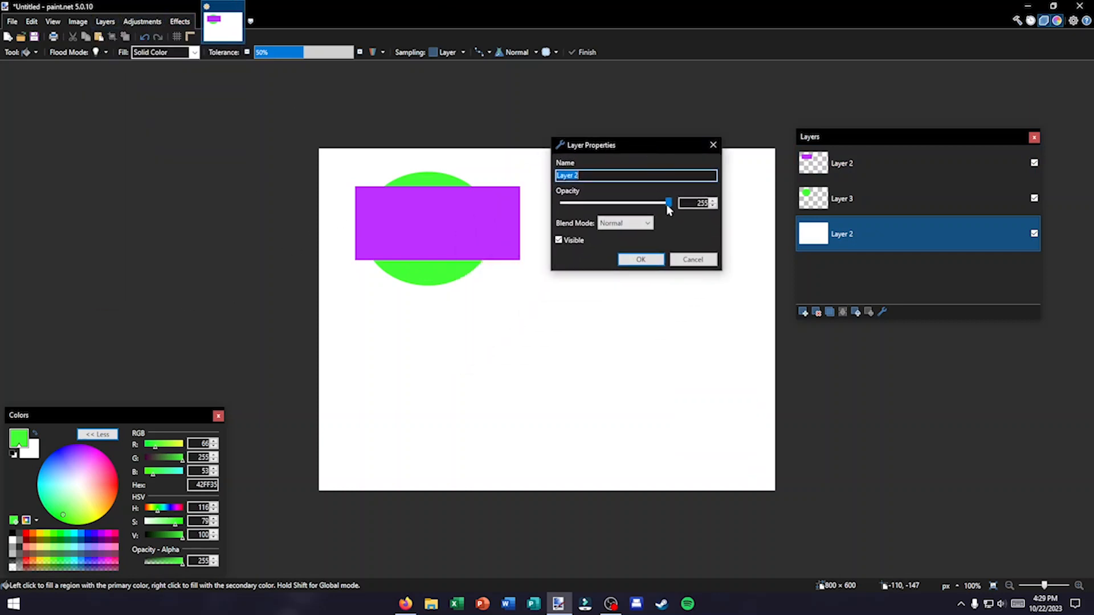
click(713, 144)
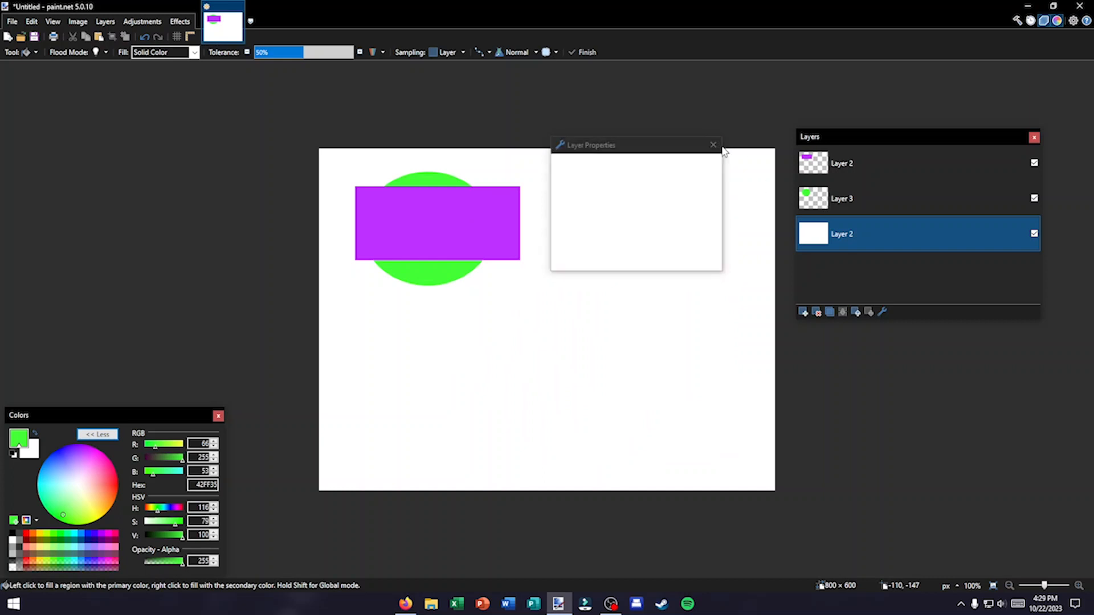
- Preview blend modes such as Color Dodge and Negation on the green ellipse's Layer 3, and discard the change
click(830, 197)
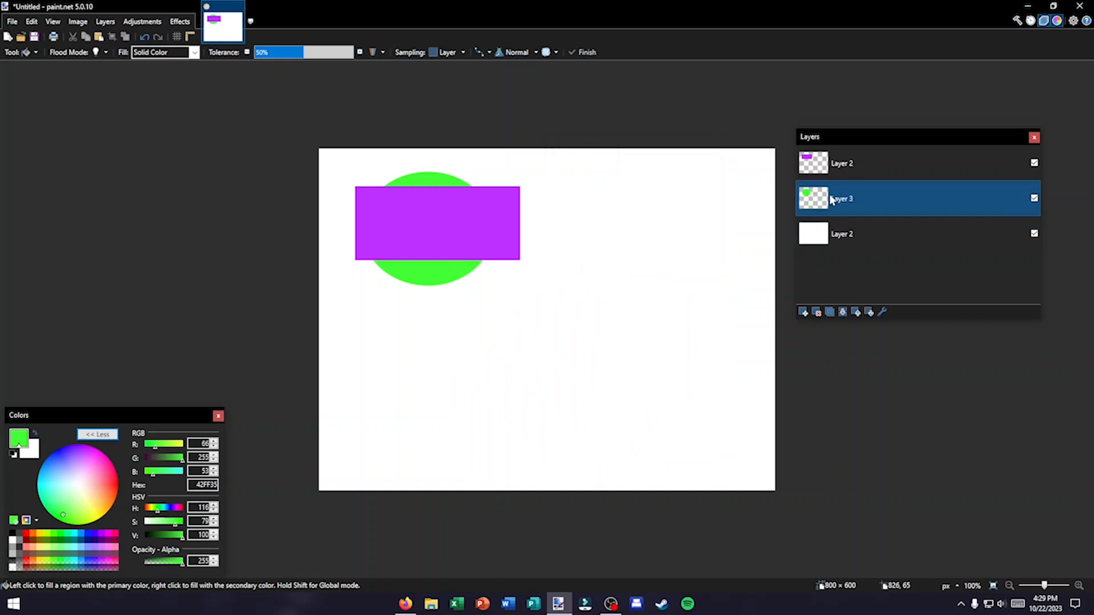
click(883, 311)
drag(544, 234, 694, 170)
click(686, 249)
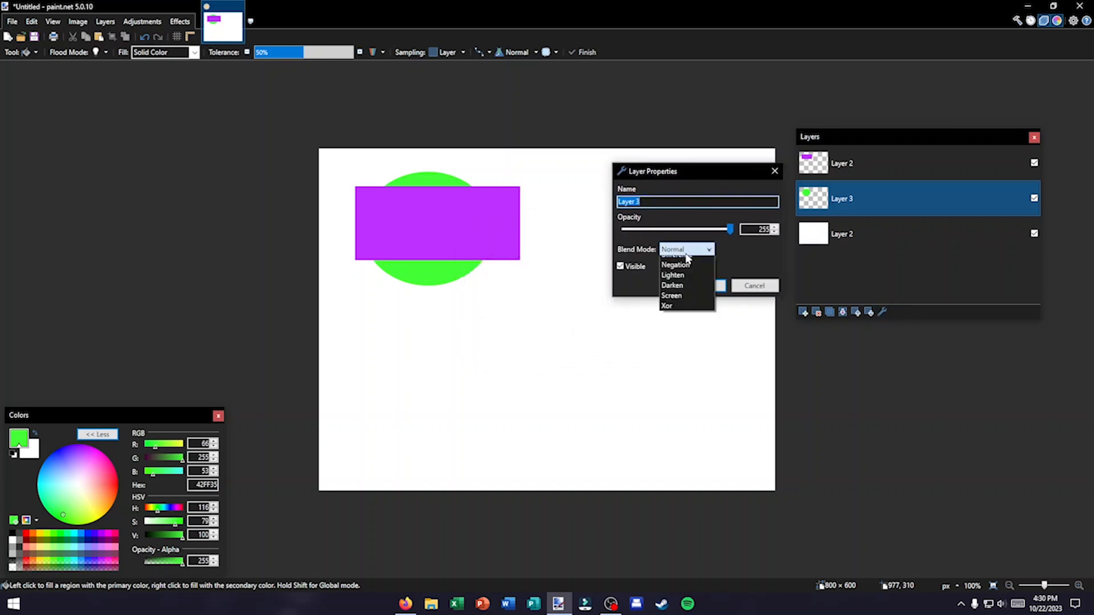
click(693, 276)
scroll(695, 253, down, 3)
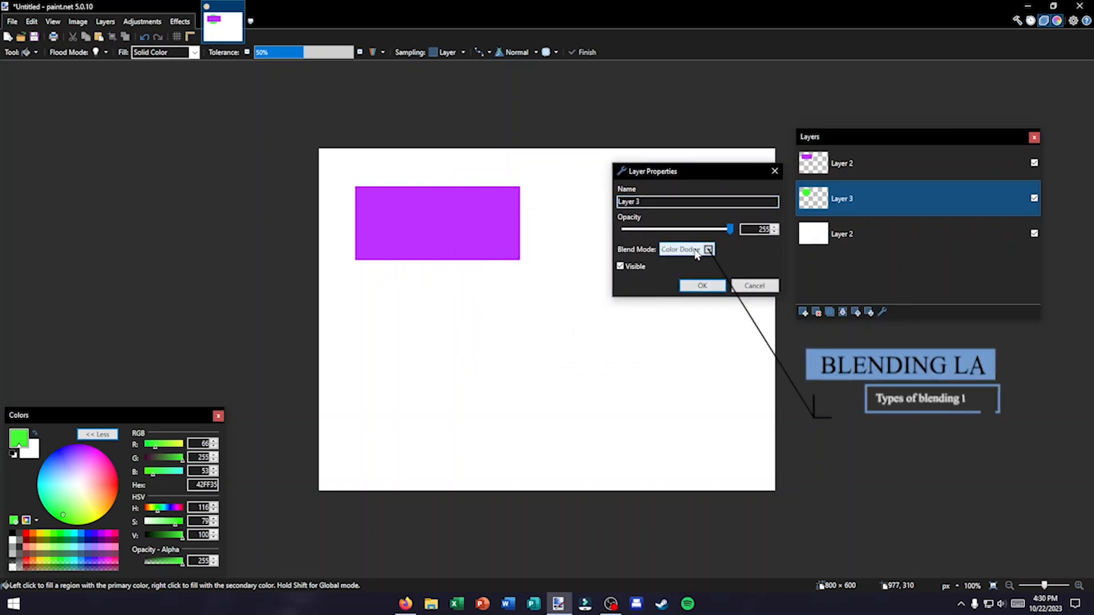
scroll(696, 253, down, 2)
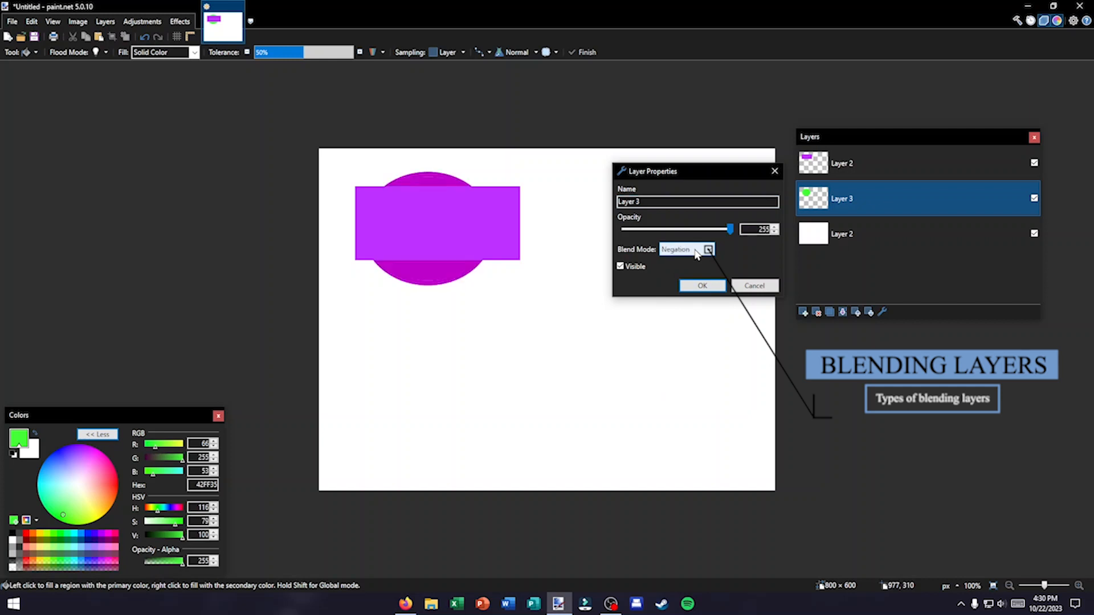
scroll(695, 253, down, 4)
key(Escape)
- Move the purple rectangle's layer below the green ellipse's Layer 3, and preview blend modes such as Difference on it without applying one
click(869, 312)
click(882, 312)
click(535, 313)
click(559, 232)
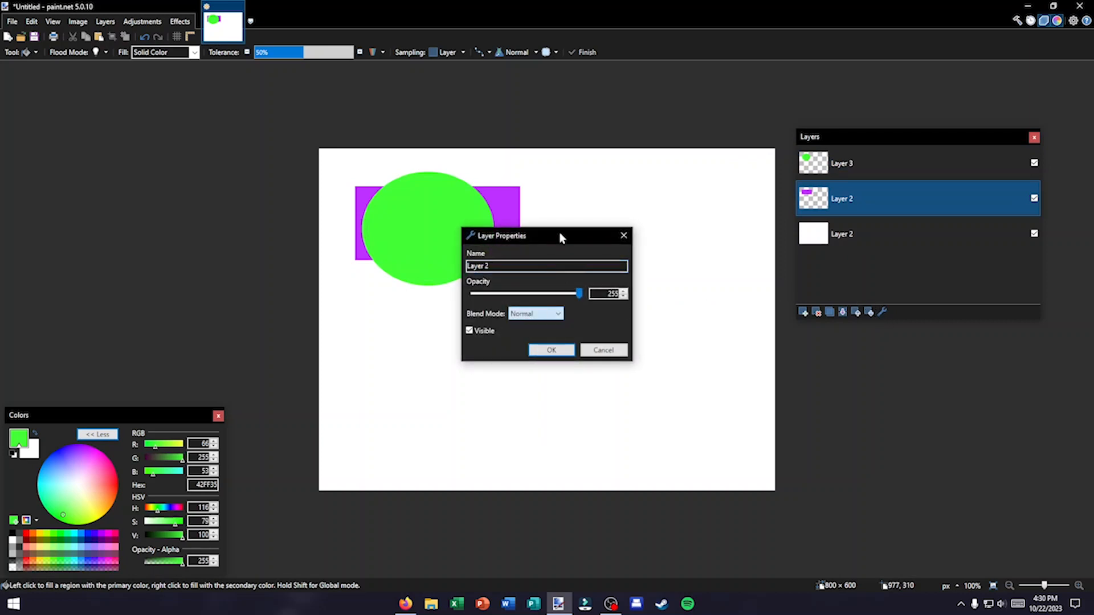
drag(583, 234, 720, 165)
click(678, 245)
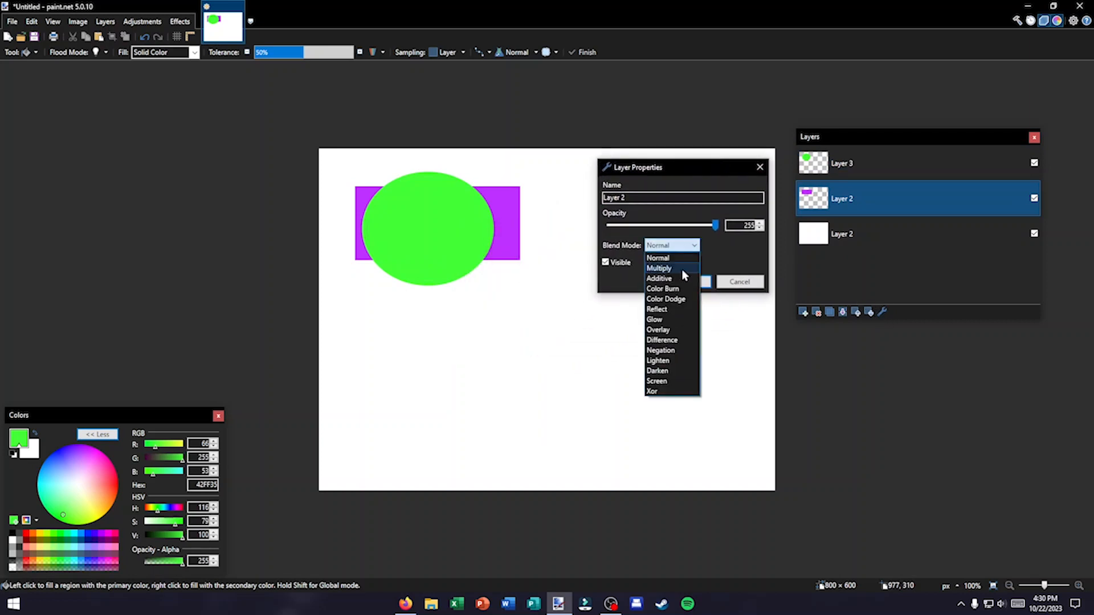
click(680, 303)
scroll(681, 249, down, 5)
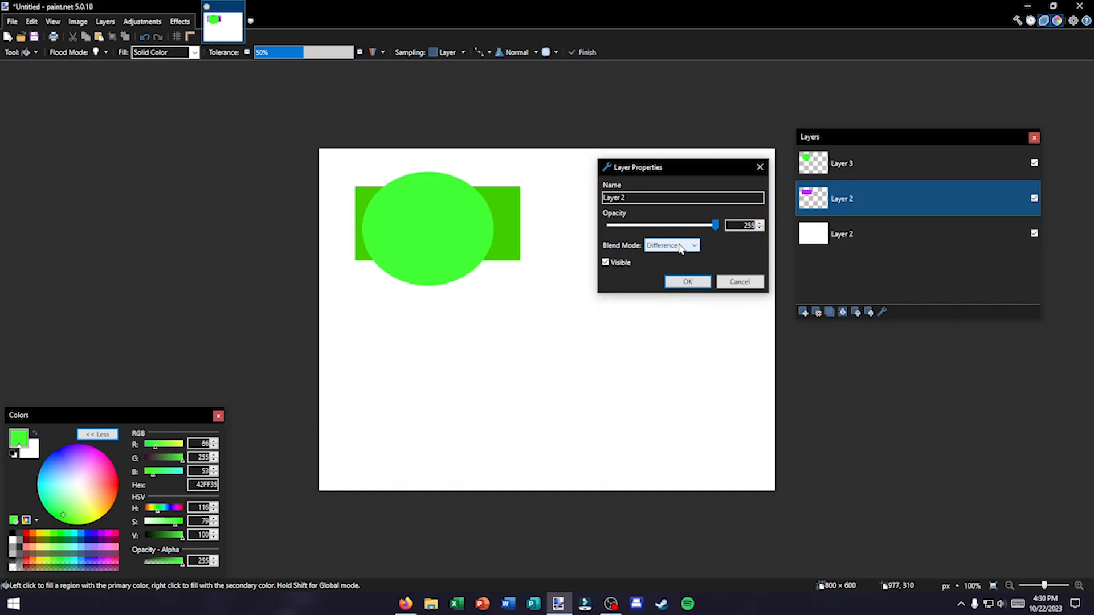
scroll(683, 254, down, 1)
scroll(680, 250, up, 9)
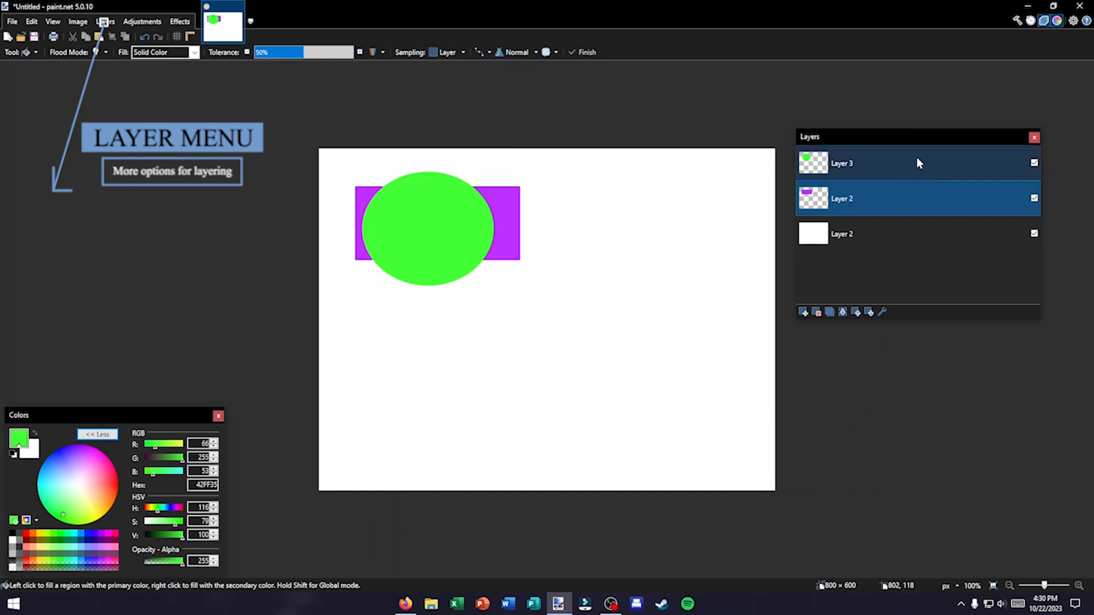
- Move the Layers window lower beside the canvas, and open the History window, moved over the canvas and enlarged
drag(915, 139, 962, 386)
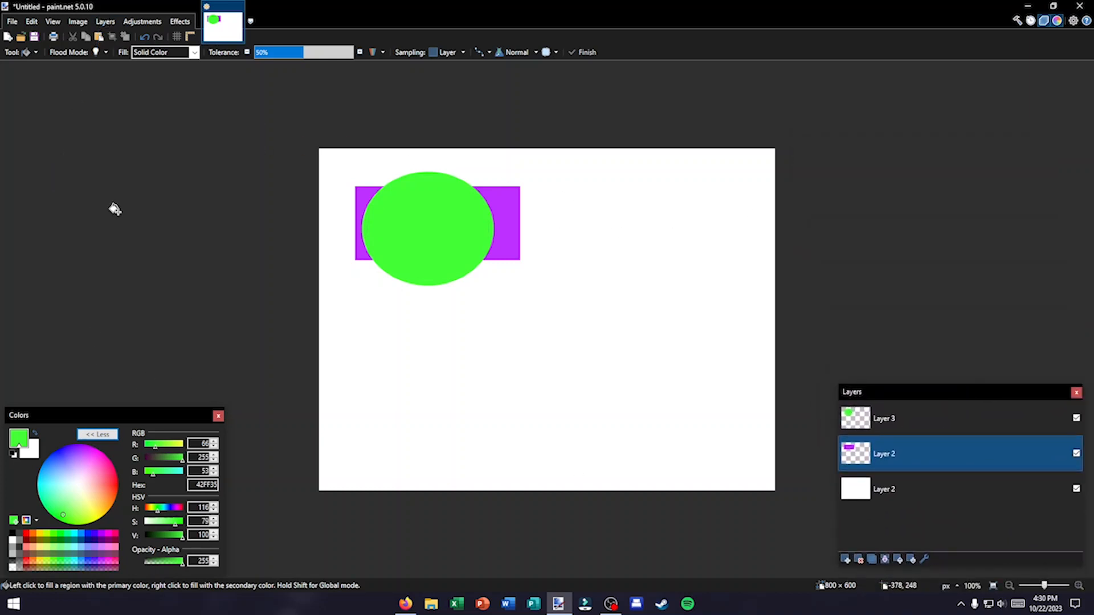
click(1031, 21)
drag(1032, 69, 532, 88)
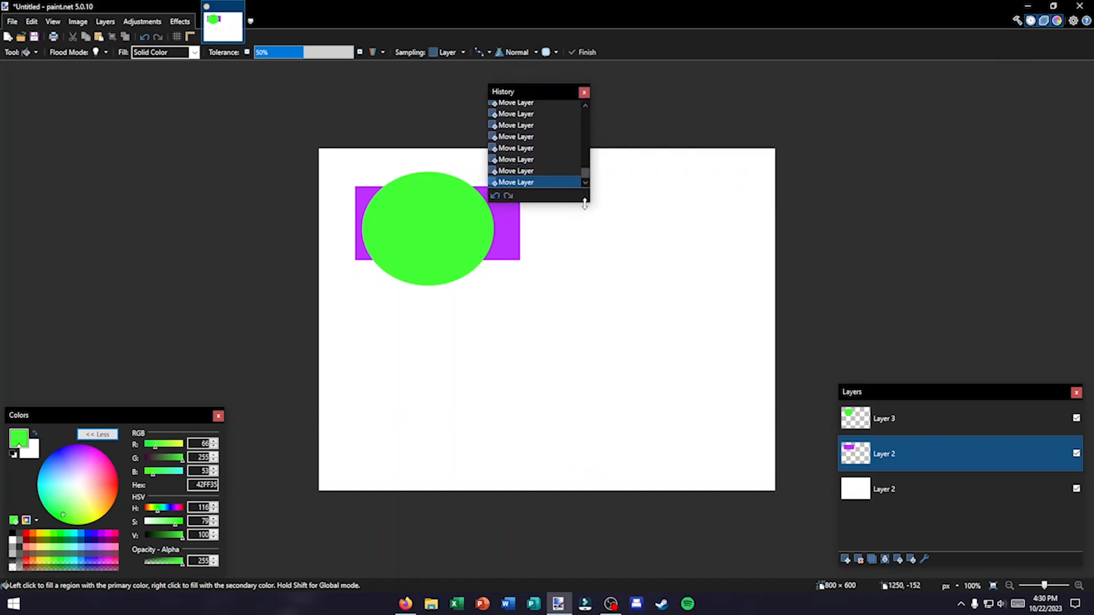
drag(591, 203, 647, 256)
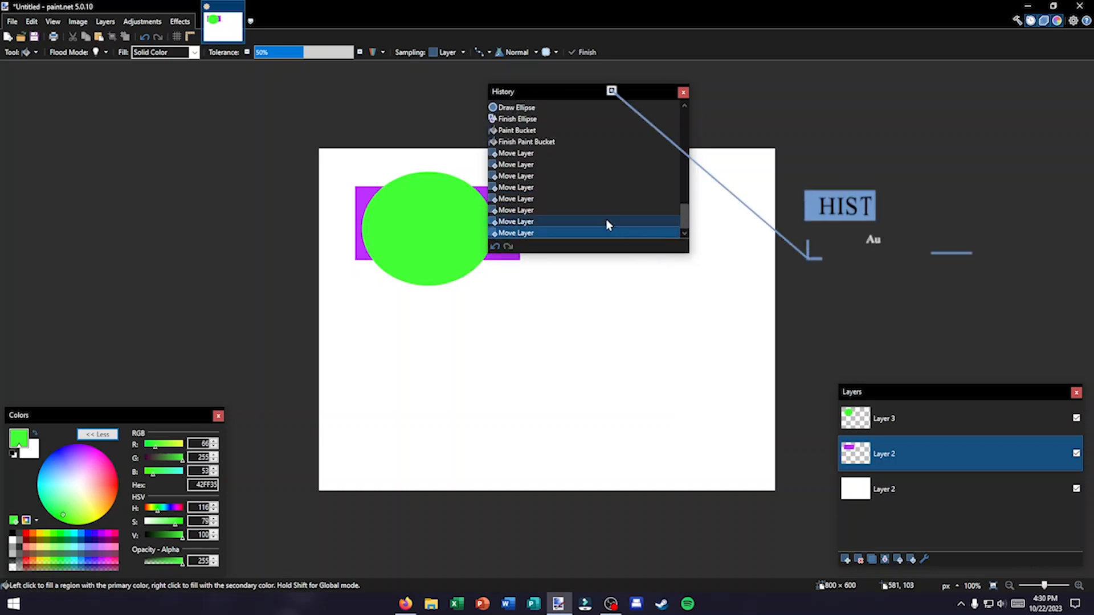
- Step the image back through its history from the recent layer moves to the Finish Ellipse entry
scroll(592, 171, up, 8)
scroll(593, 171, down, 8)
click(544, 210)
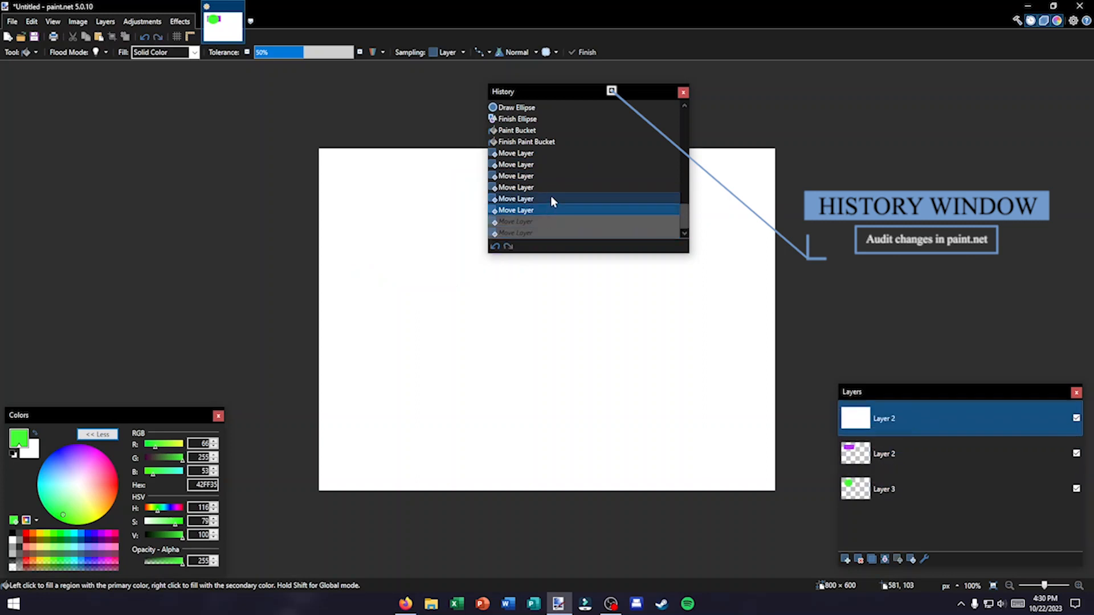
click(552, 198)
click(554, 187)
click(554, 165)
click(554, 153)
click(554, 142)
click(554, 141)
click(552, 121)
- Step the image forward through its history from the Paint Bucket entry to the latest Move Layer entry
click(550, 130)
click(549, 142)
click(548, 153)
click(548, 165)
click(546, 176)
click(545, 188)
click(544, 199)
click(543, 210)
click(544, 222)
click(544, 232)
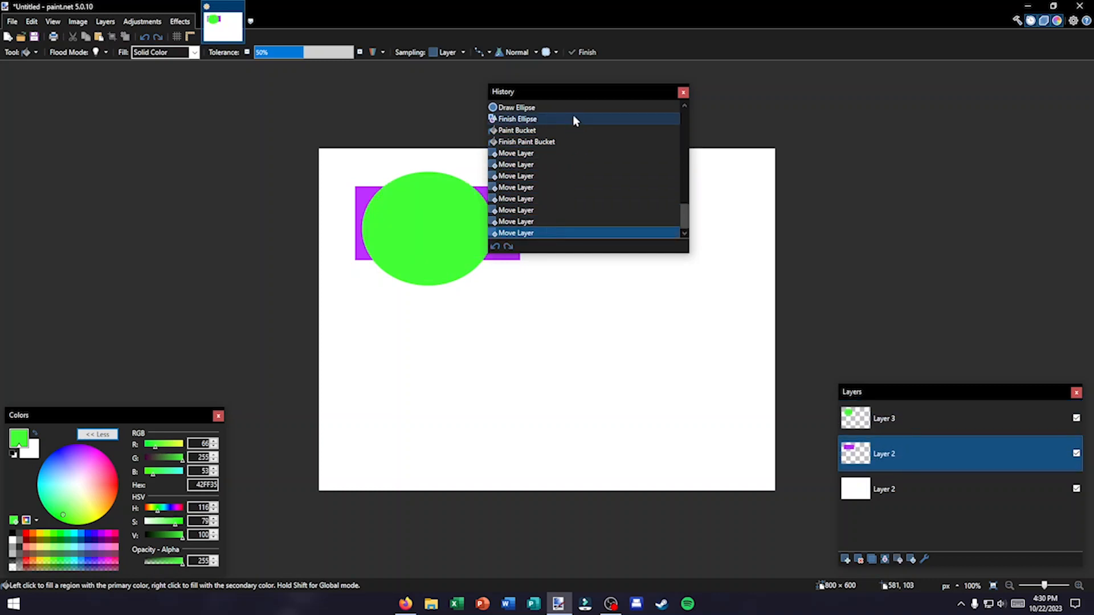
- Jump back to the Draw Ellipse entry and a much older history entry, return to the latest Move Layer entry, and close the History window
click(573, 107)
click(538, 232)
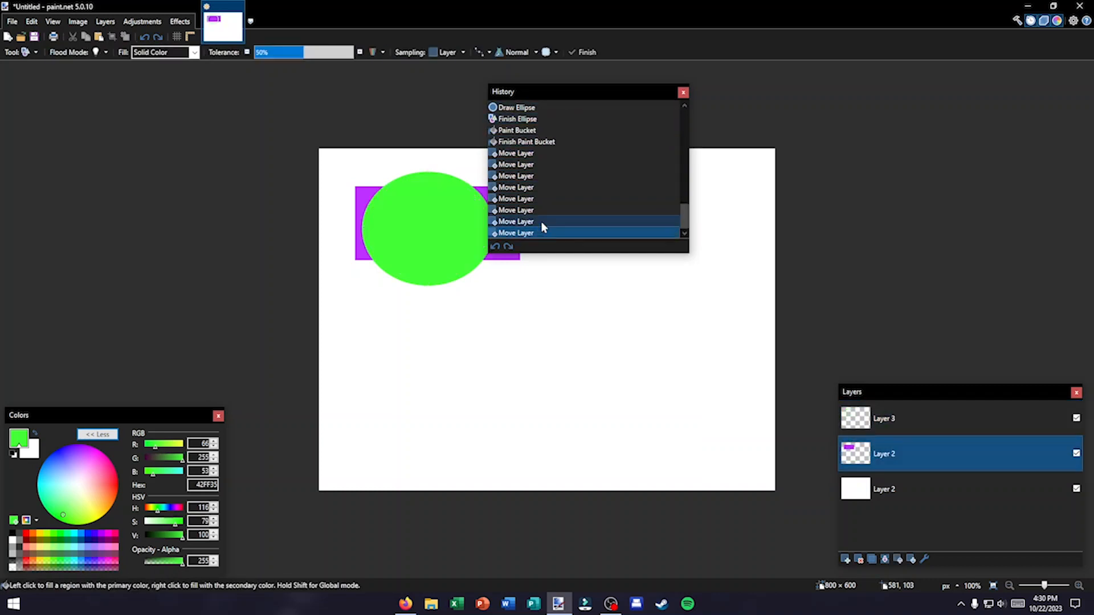
scroll(548, 190, up, 6)
click(558, 107)
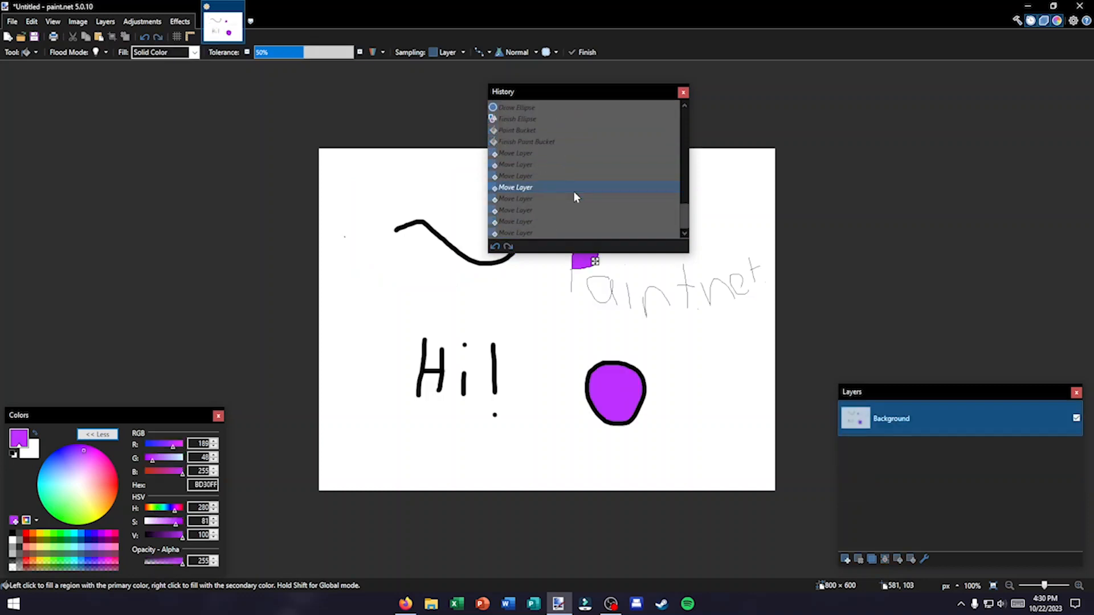
click(573, 198)
click(559, 233)
click(626, 152)
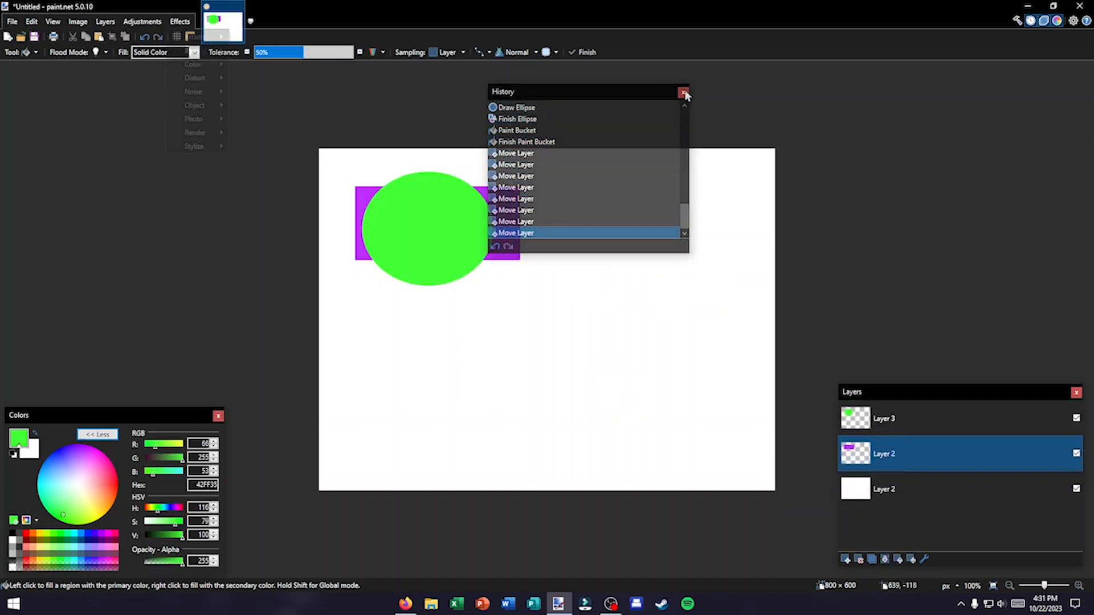
click(684, 92)
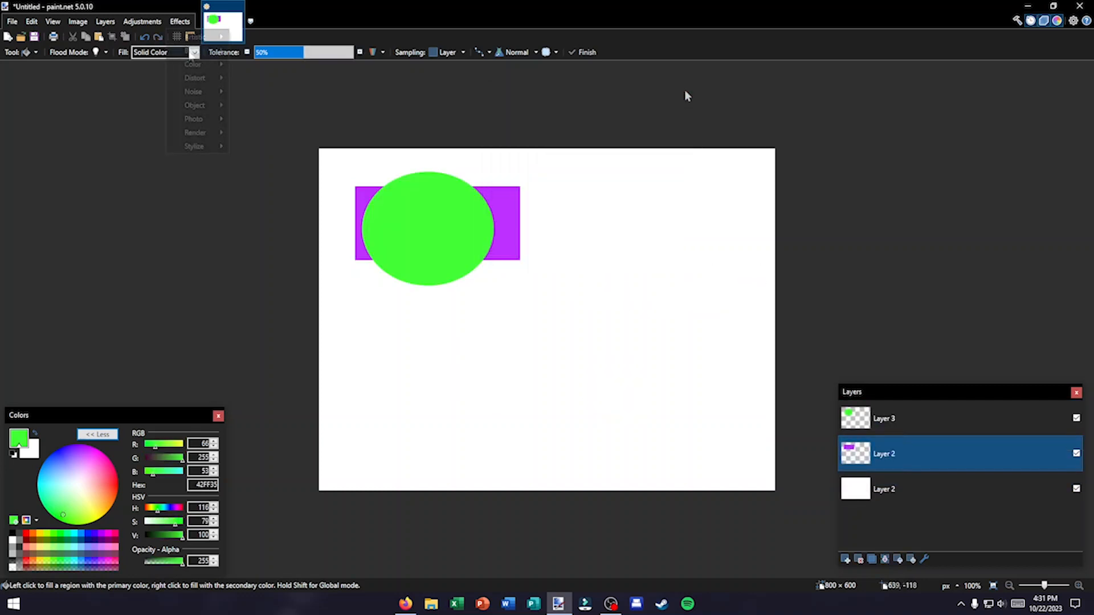
- Add noise to the white bottom layer with intensity 46, color saturation 17 and coverage 33
click(877, 491)
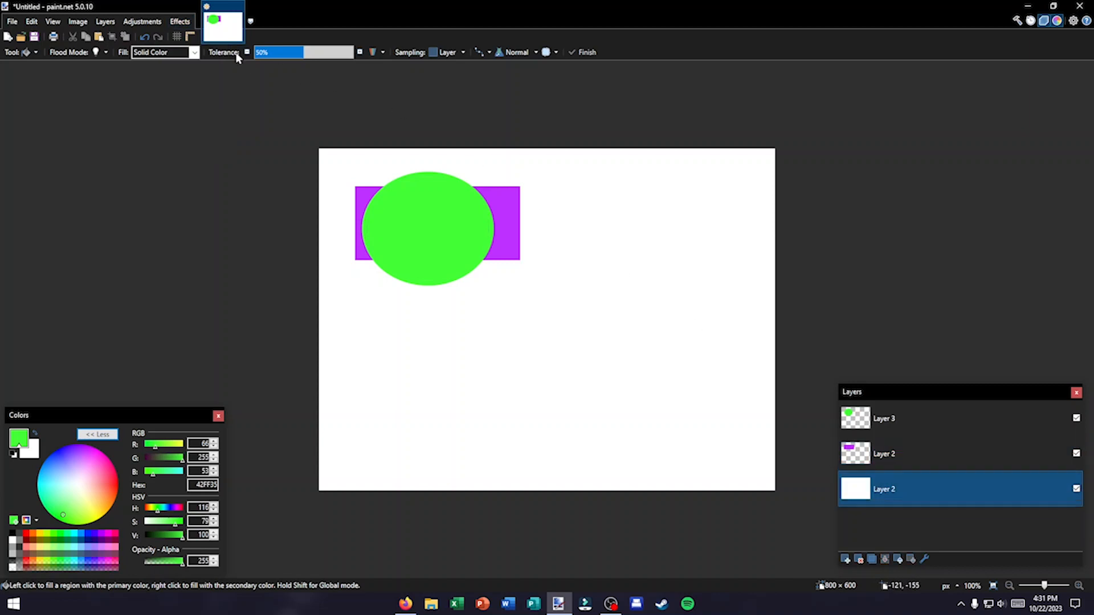
click(185, 17)
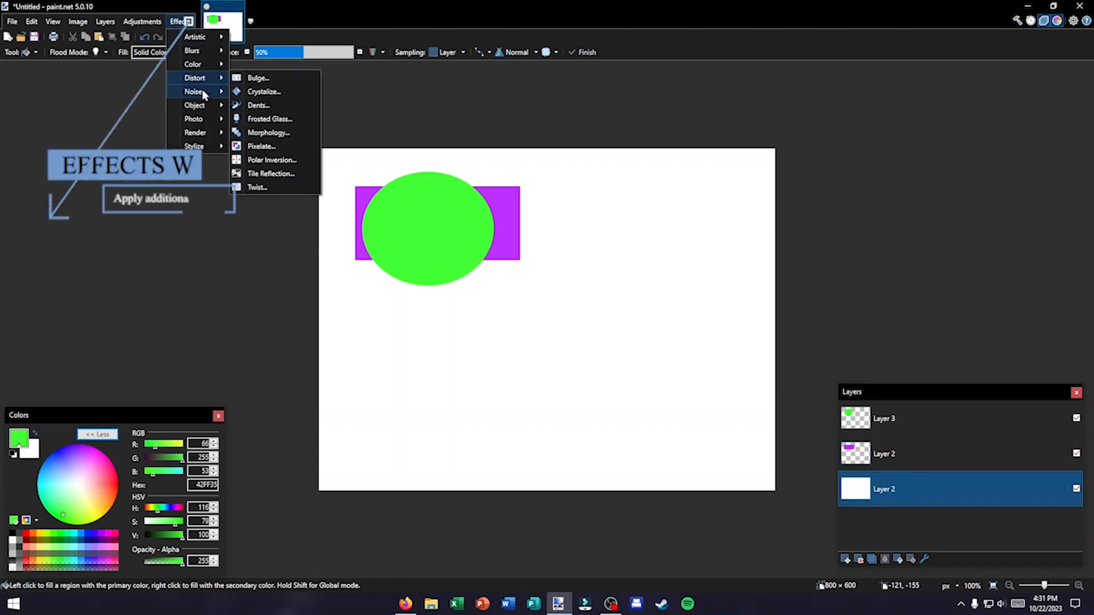
click(241, 91)
mouse_move(545, 227)
mouse_down()
mouse_move(601, 216)
mouse_move(629, 188)
mouse_move(564, 216)
mouse_move(654, 215)
mouse_move(575, 214)
mouse_move(658, 243)
mouse_move(536, 244)
mouse_up()
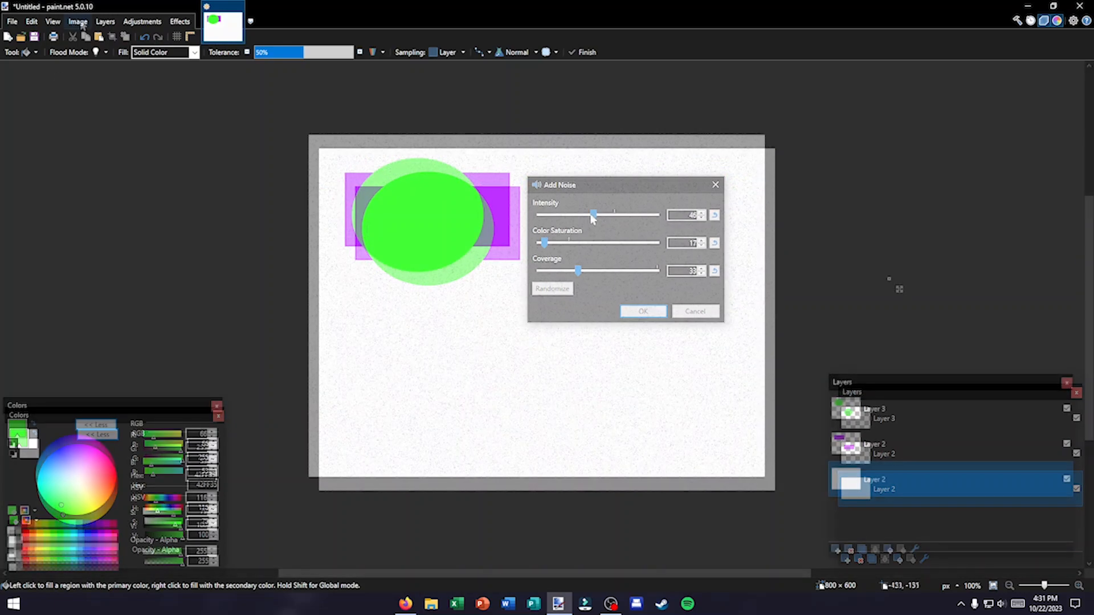
- Try to resize the image to 606 × 455 pixels by absolute size with the aspect ratio maintained
click(78, 21)
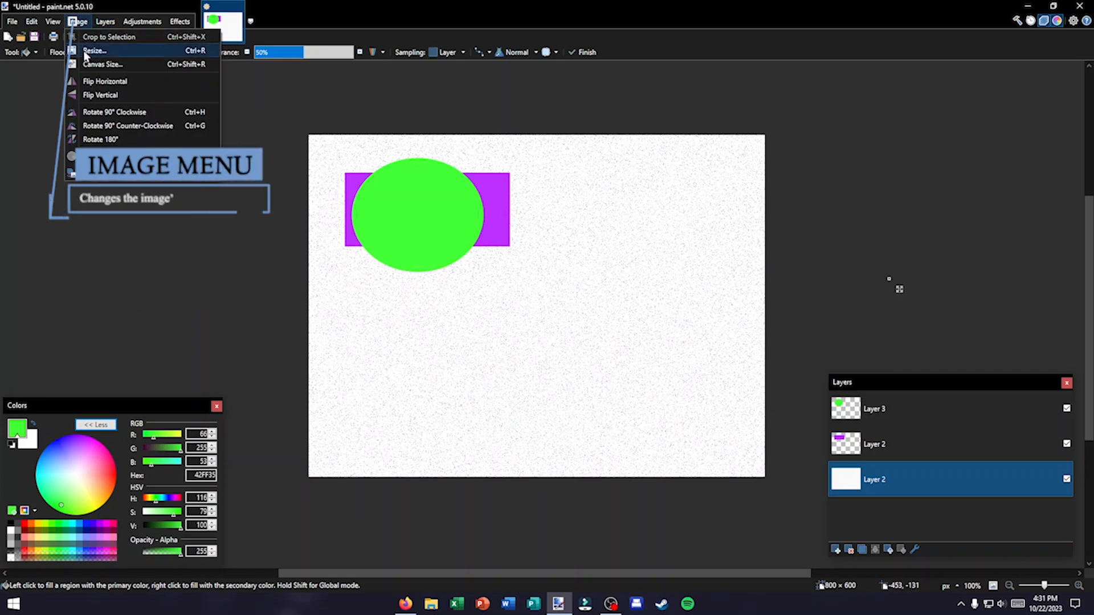
click(120, 50)
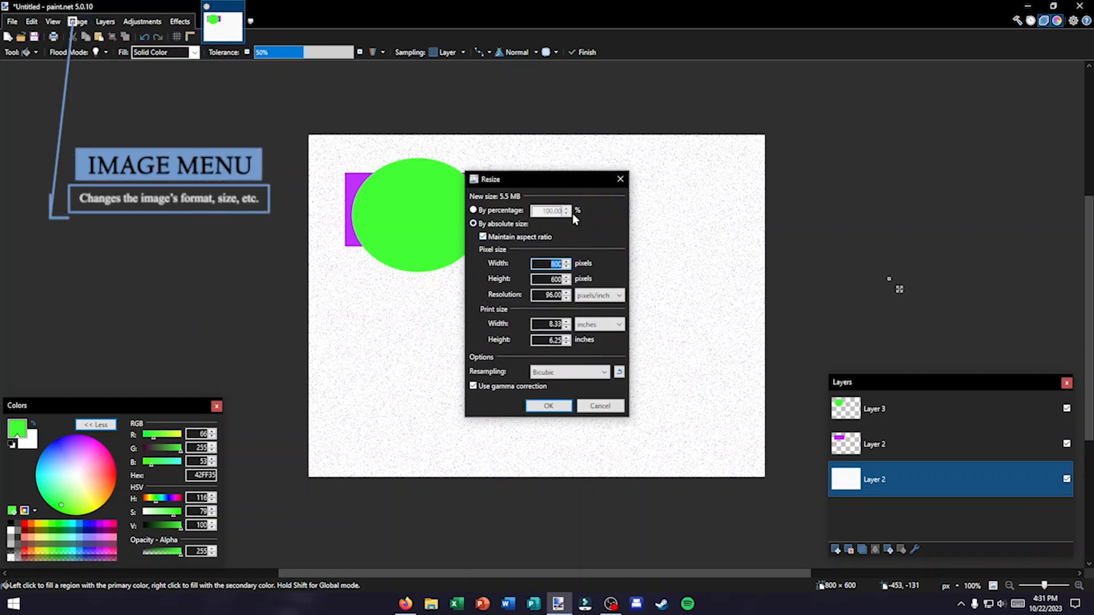
click(519, 238)
click(519, 239)
click(565, 266)
click(565, 267)
click(565, 266)
drag(566, 266, 566, 267)
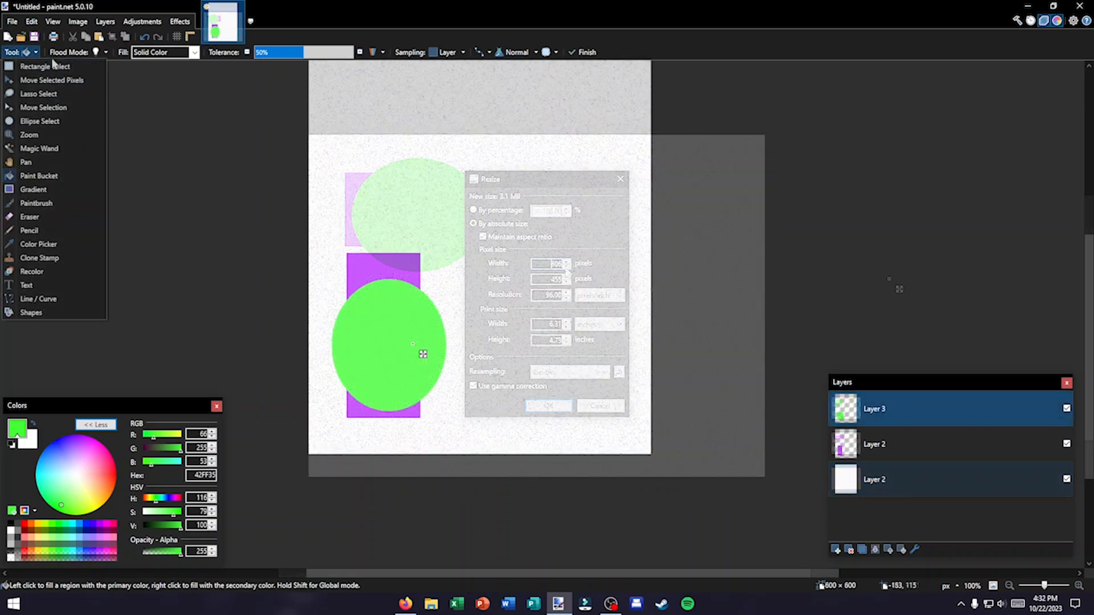
- Crop the image to a rectangular selection of about 309 × 365 px around the green ellipse and purple rectangle
click(51, 113)
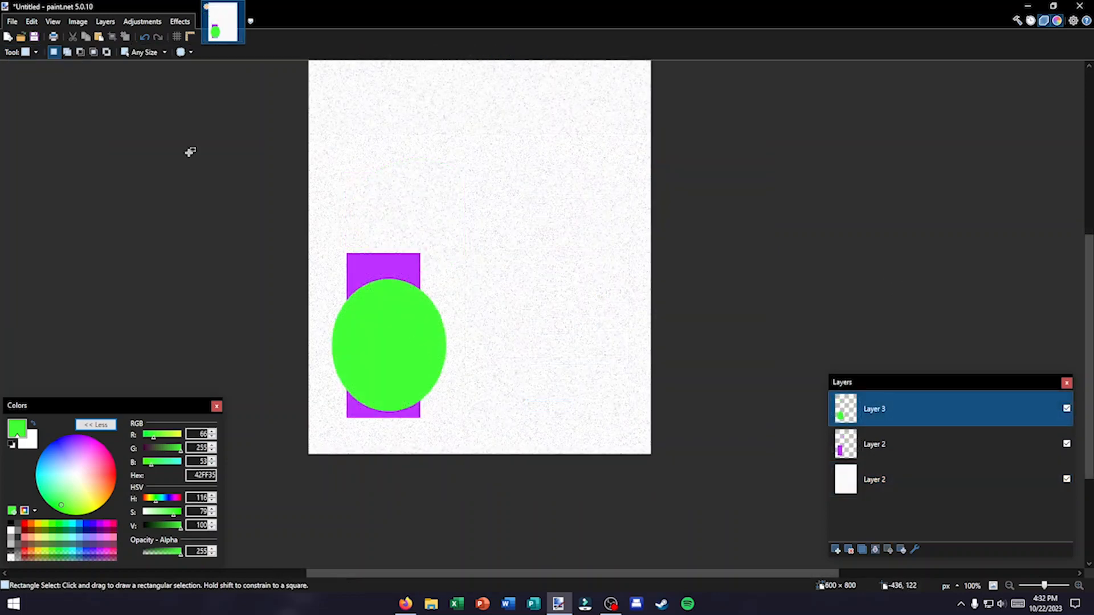
drag(317, 232, 493, 439)
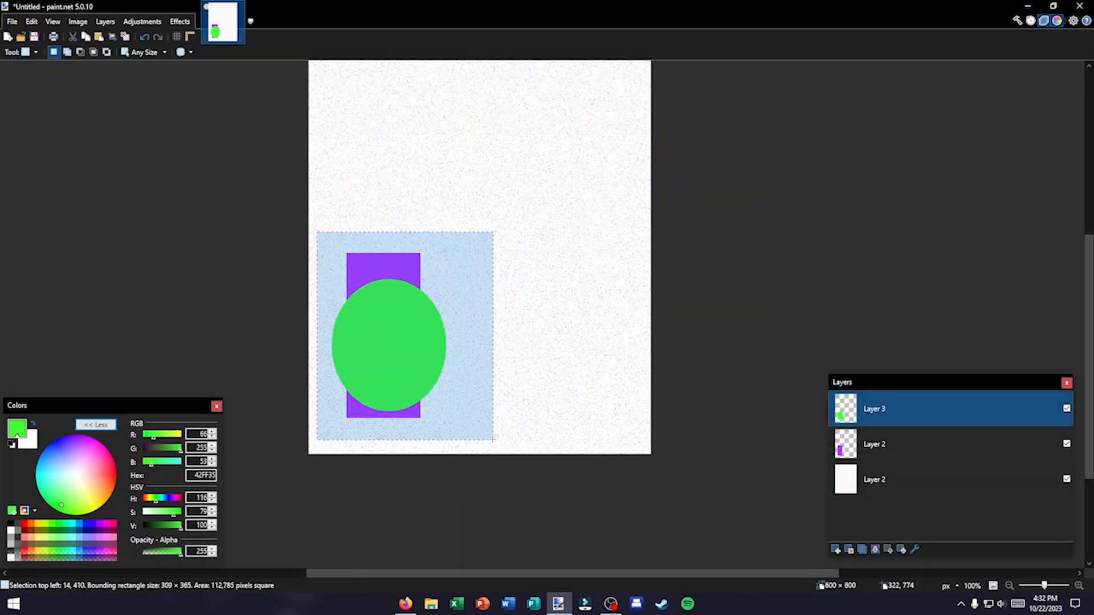
click(78, 21)
click(85, 36)
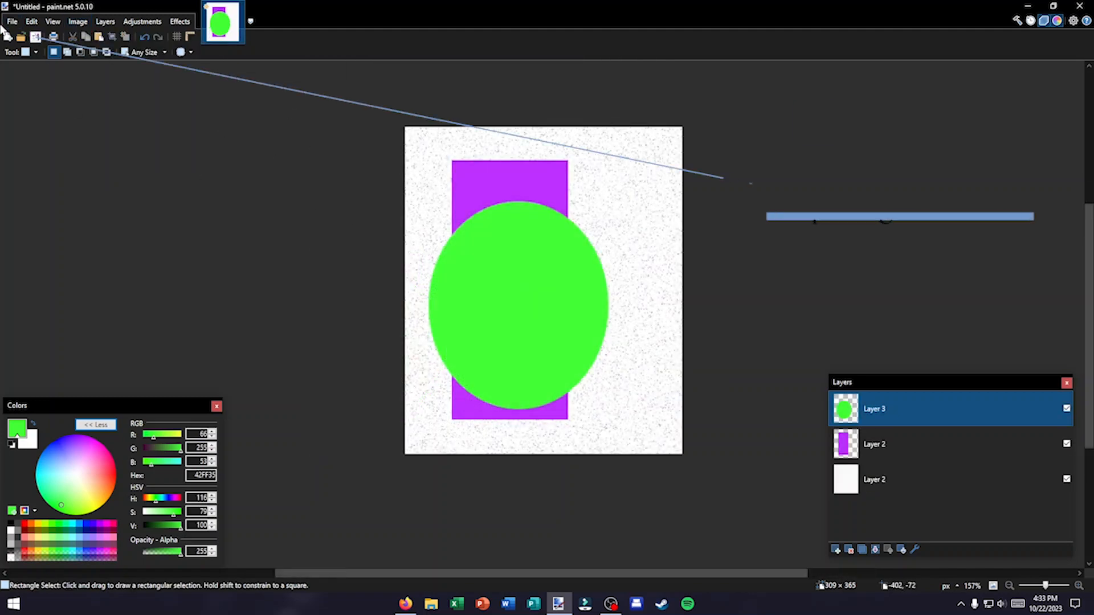
- Start saving the image under a new file in the Paint.net folder of Pictures, with PNG as the file type
click(12, 21)
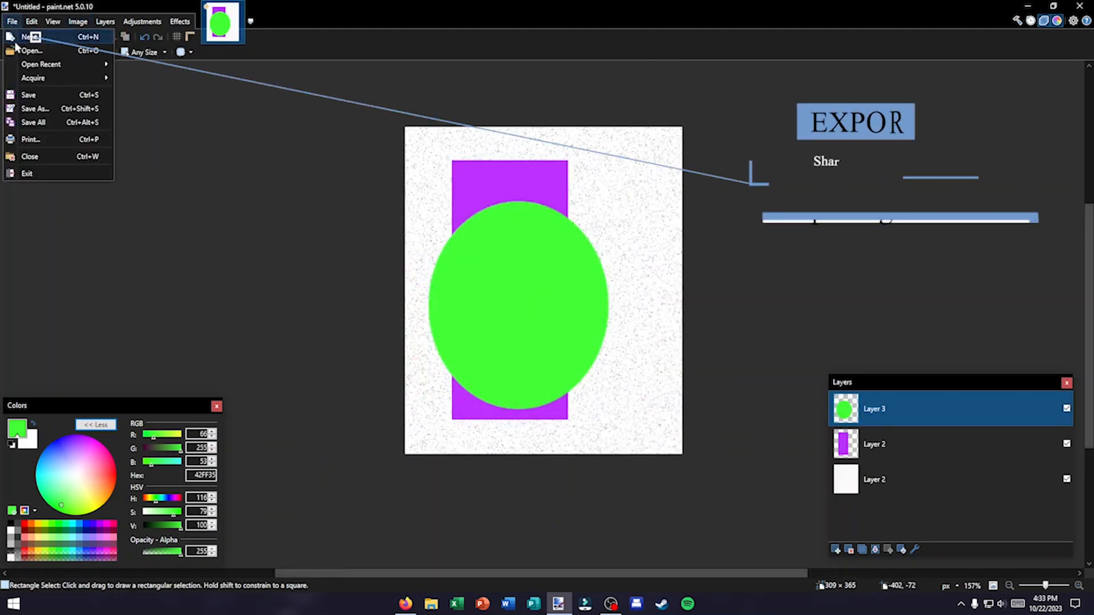
click(35, 108)
double_click(331, 123)
click(330, 292)
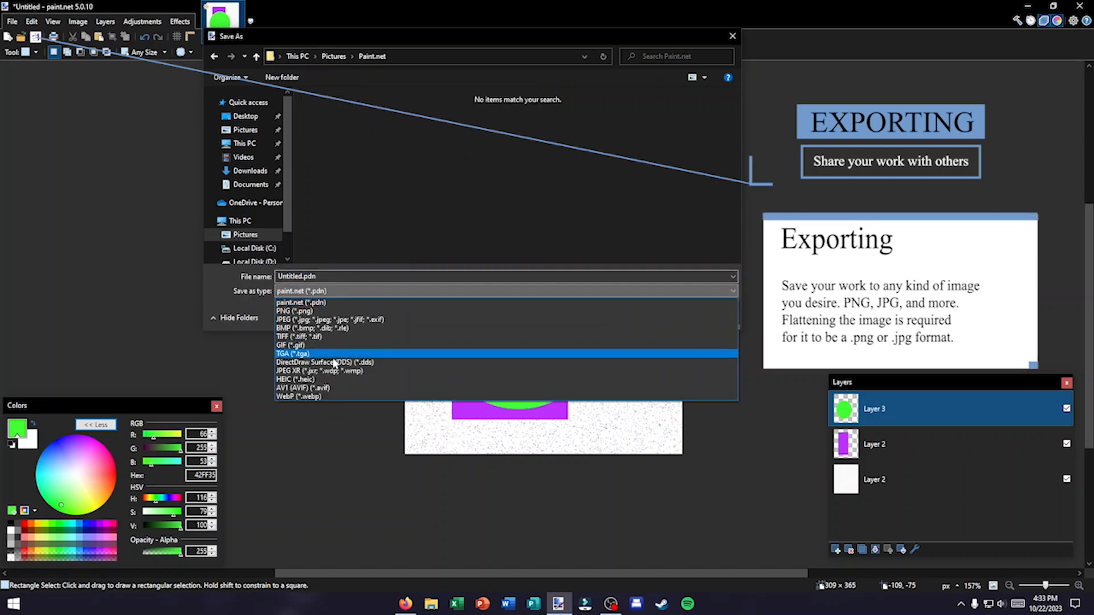
click(316, 311)
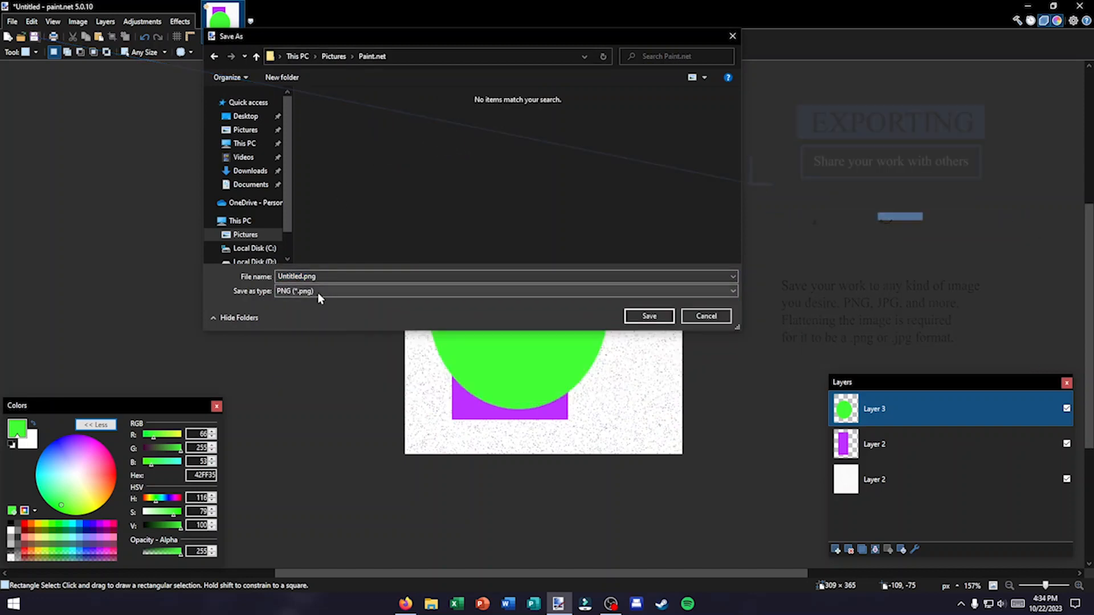
- Switch the save file type to JPEG and back to PNG
click(319, 291)
click(316, 316)
click(329, 291)
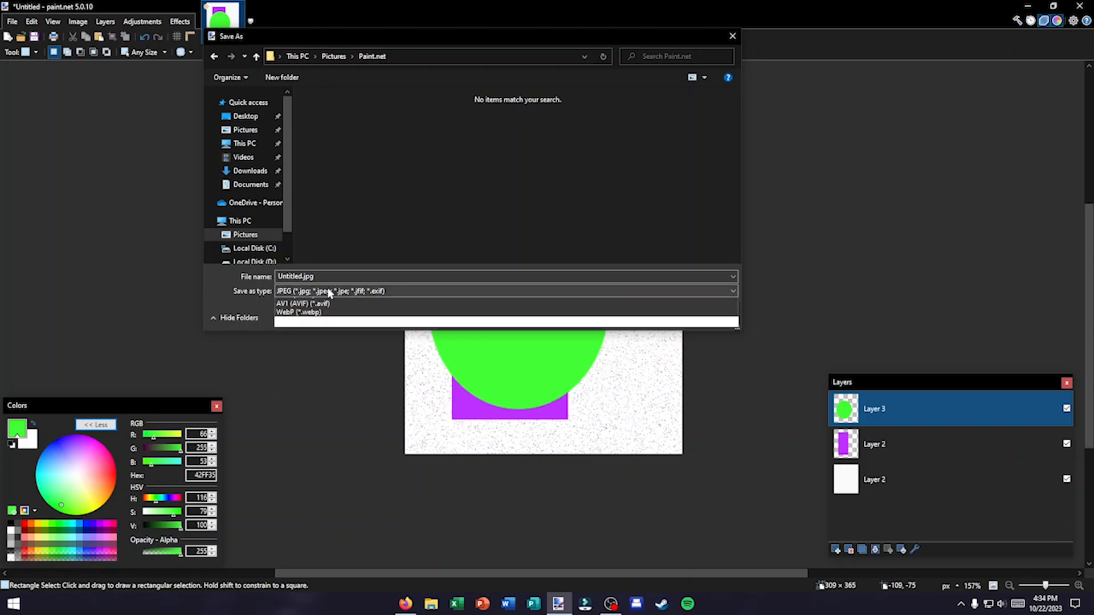
click(320, 311)
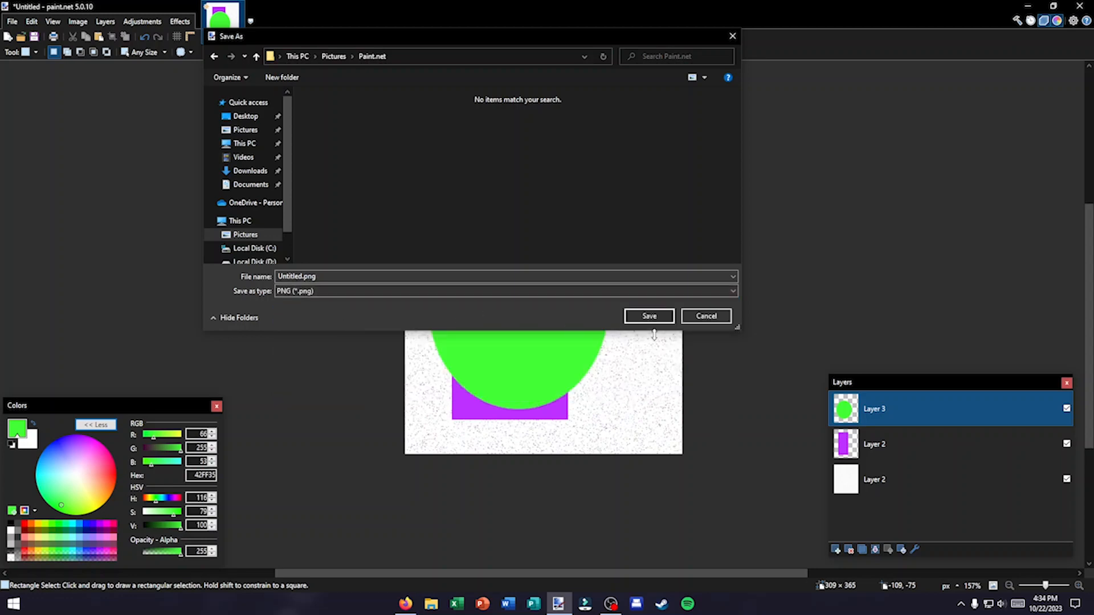
- Save the image as Untitled.png with Auto-detect bit depth, flattening it to a single layer
click(659, 315)
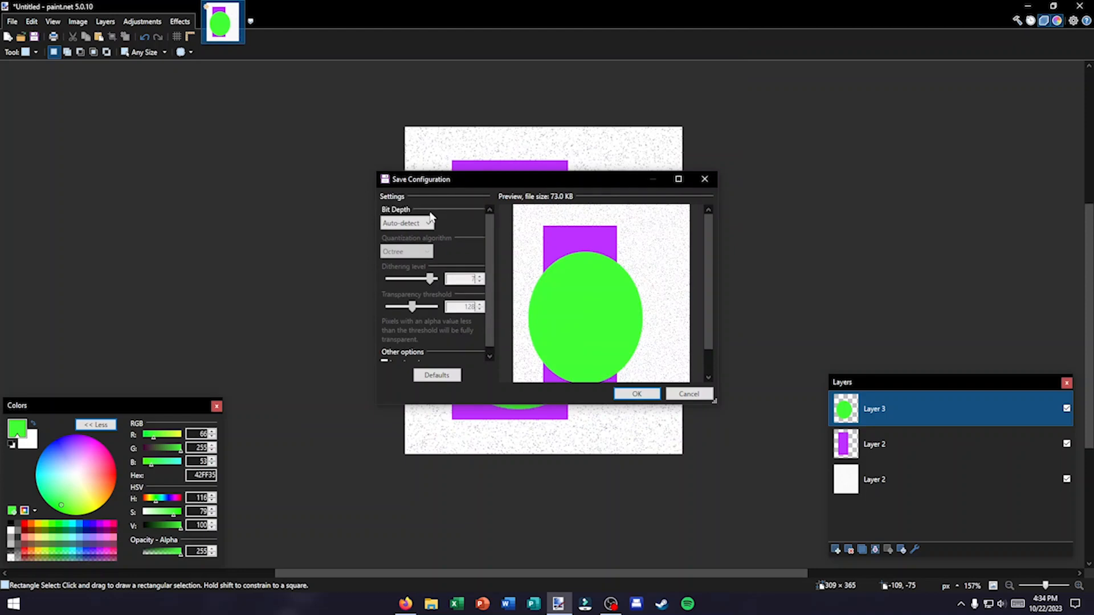
click(617, 395)
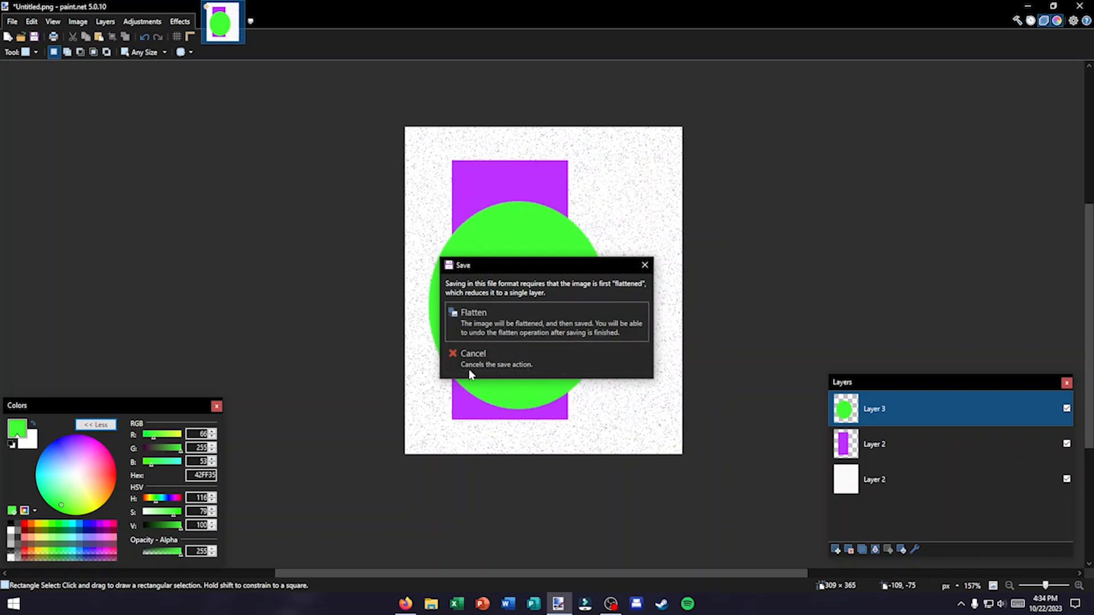
click(595, 312)
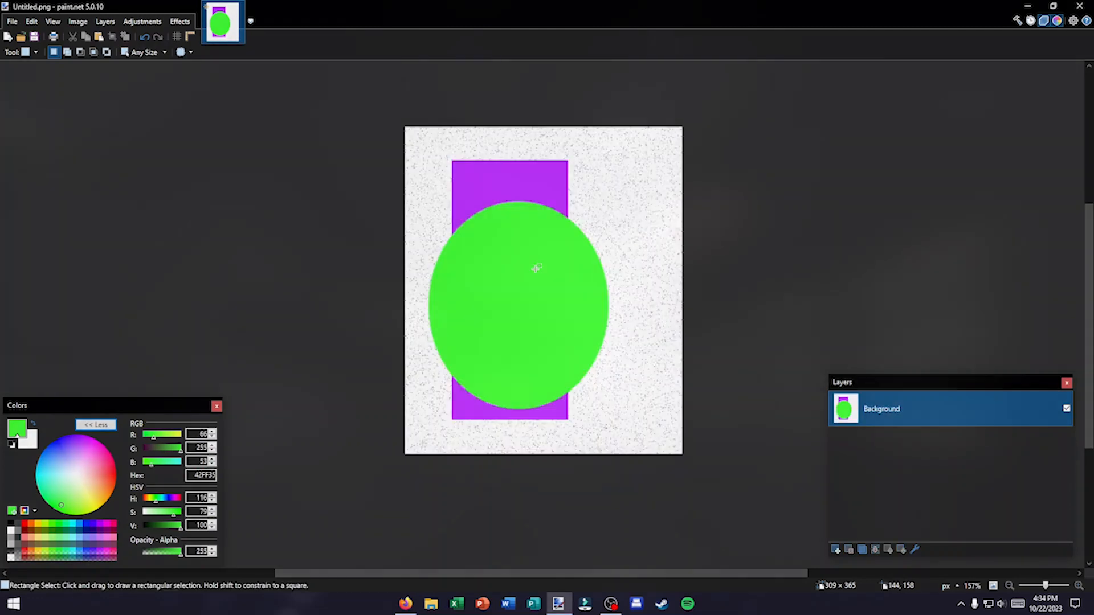